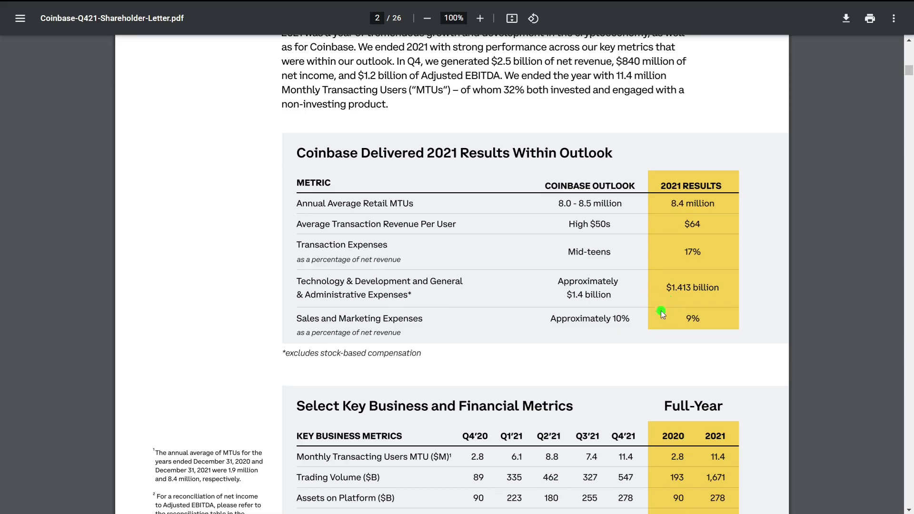
- Review the shareholder letter's 2021 results, key business and financial metrics, market charts and the Financial Overview tables on page 9
{"action": "scroll", "coordinate": [682, 332], "scroll_direction": "down", "scroll_amount": 3}
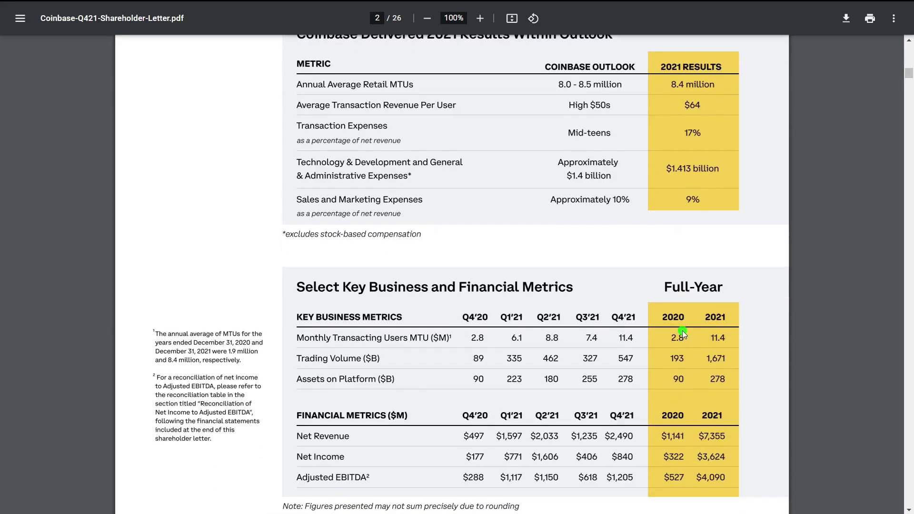
{"action": "scroll", "coordinate": [682, 330], "scroll_direction": "down", "scroll_amount": 3}
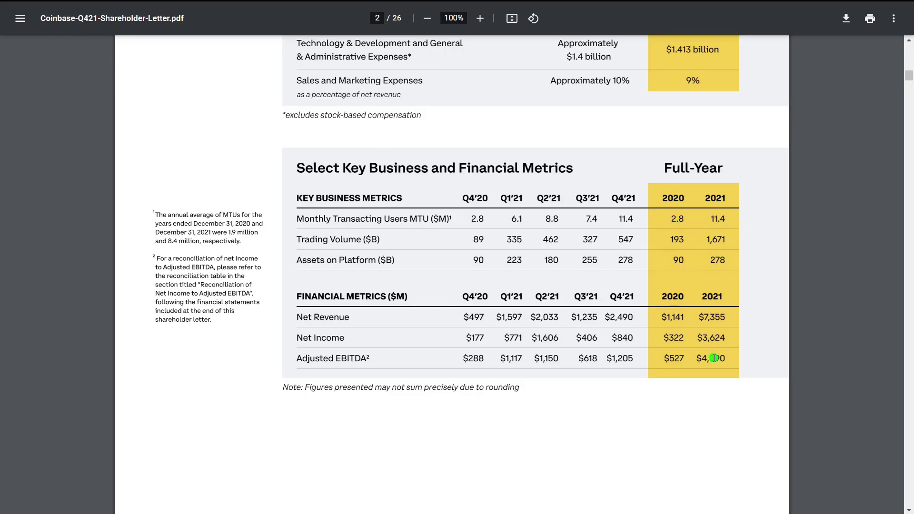
{"action": "scroll", "coordinate": [687, 377], "scroll_direction": "down", "scroll_amount": 10}
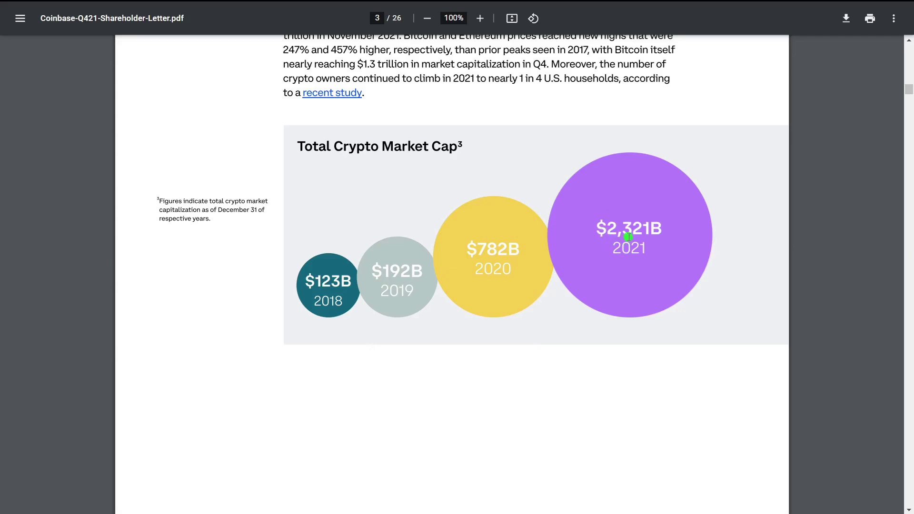
{"action": "scroll", "coordinate": [650, 267], "scroll_direction": "down", "scroll_amount": 10}
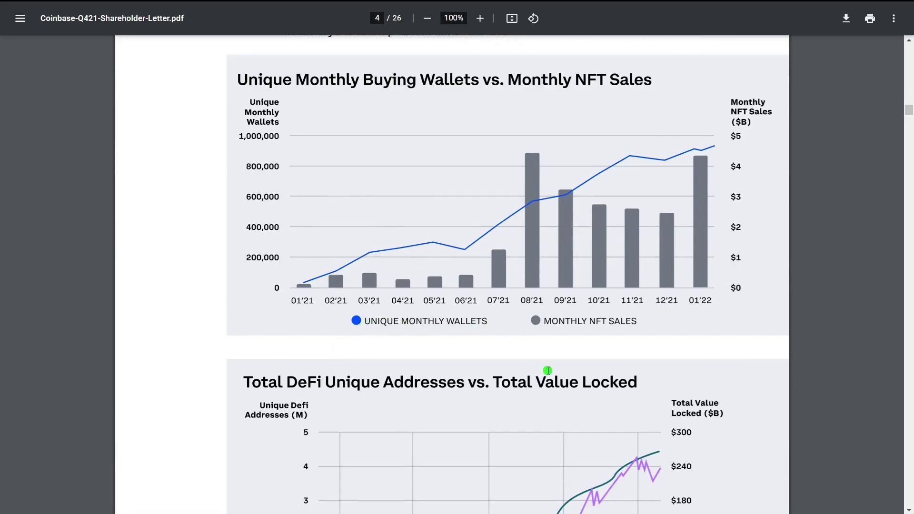
{"action": "scroll", "coordinate": [416, 285], "scroll_direction": "down", "scroll_amount": 15}
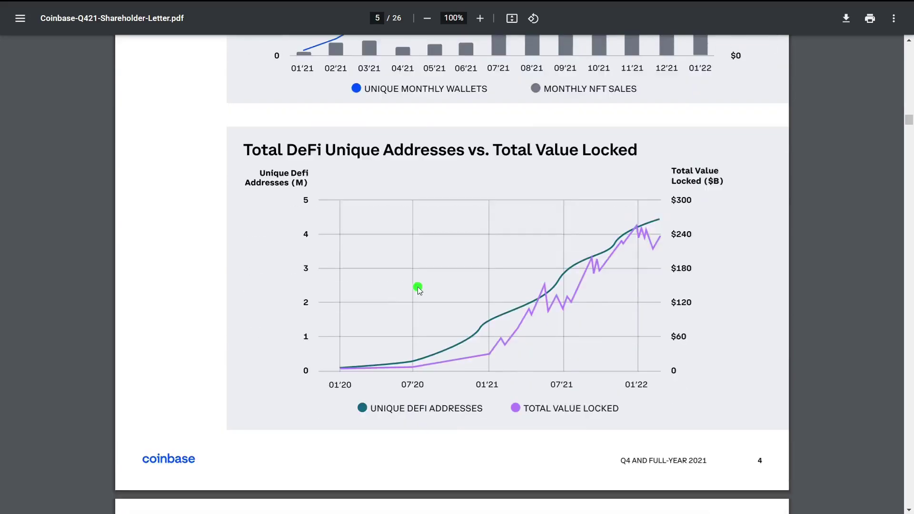
{"action": "scroll", "coordinate": [567, 301], "scroll_direction": "down", "scroll_amount": 20}
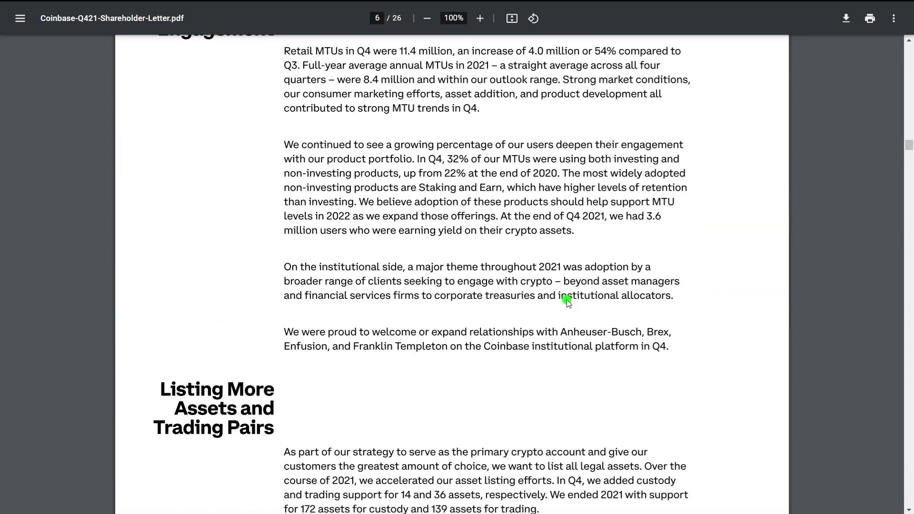
{"action": "scroll", "coordinate": [567, 301], "scroll_direction": "down", "scroll_amount": 20}
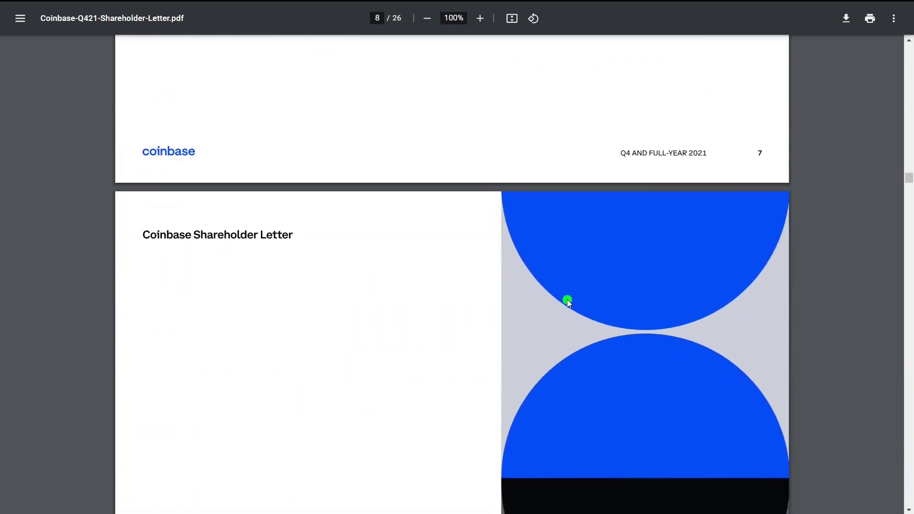
{"action": "scroll", "coordinate": [568, 303], "scroll_direction": "down", "scroll_amount": 3}
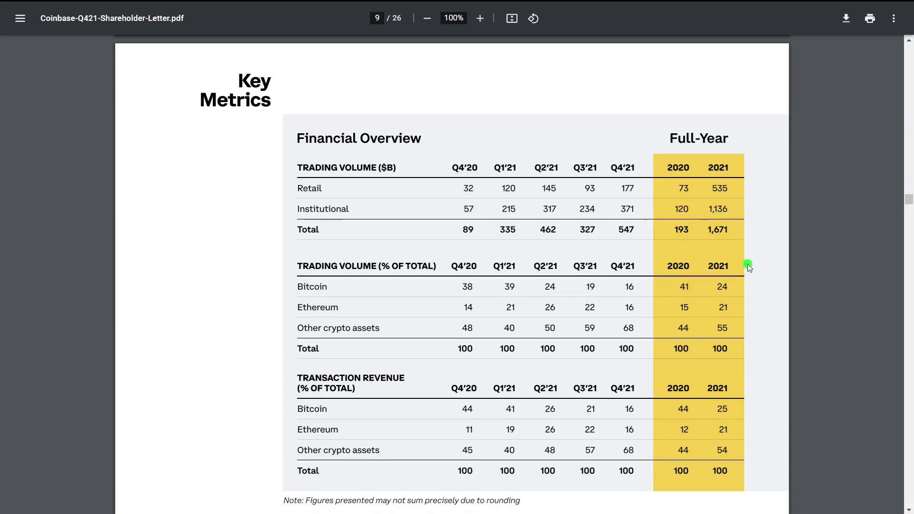
{"action": "scroll", "coordinate": [616, 277], "scroll_direction": "down", "scroll_amount": 1}
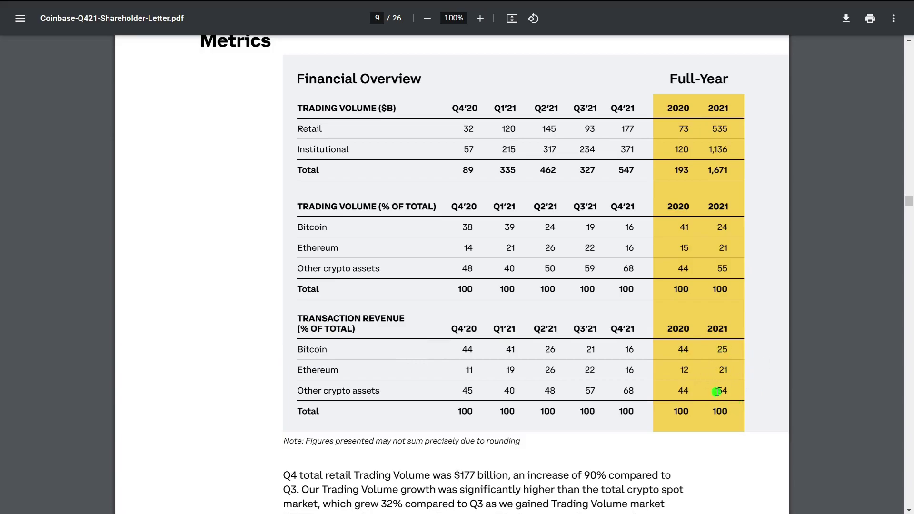
- Find the Consolidated Statements of Operations on page 23 and examine revenue, operating expenses and net income at 125% zoom
{"action": "scroll", "coordinate": [749, 383], "scroll_direction": "down", "scroll_amount": 15}
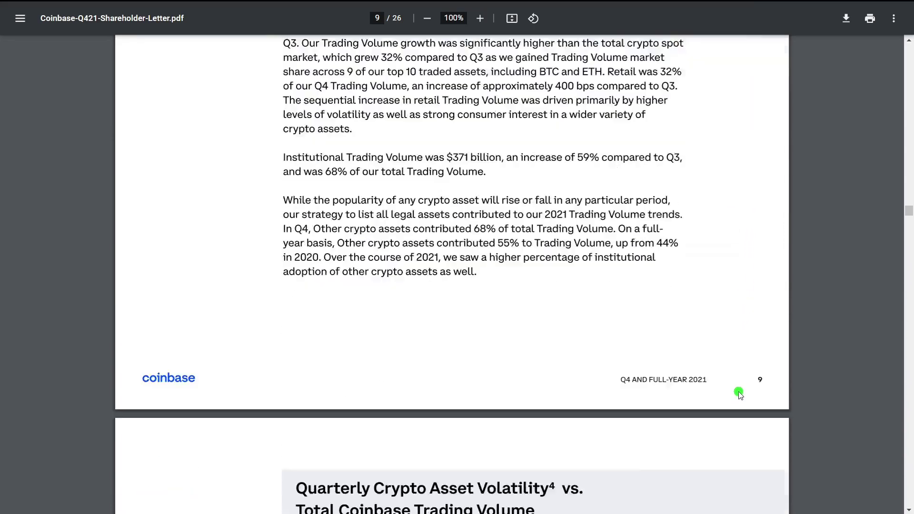
{"action": "scroll", "coordinate": [738, 385], "scroll_direction": "down", "scroll_amount": 20}
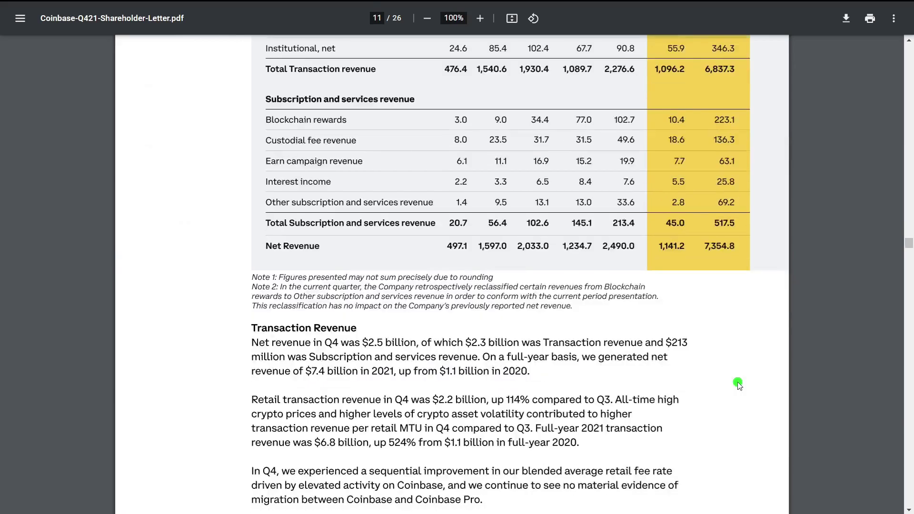
{"action": "scroll", "coordinate": [738, 384], "scroll_direction": "down", "scroll_amount": 20}
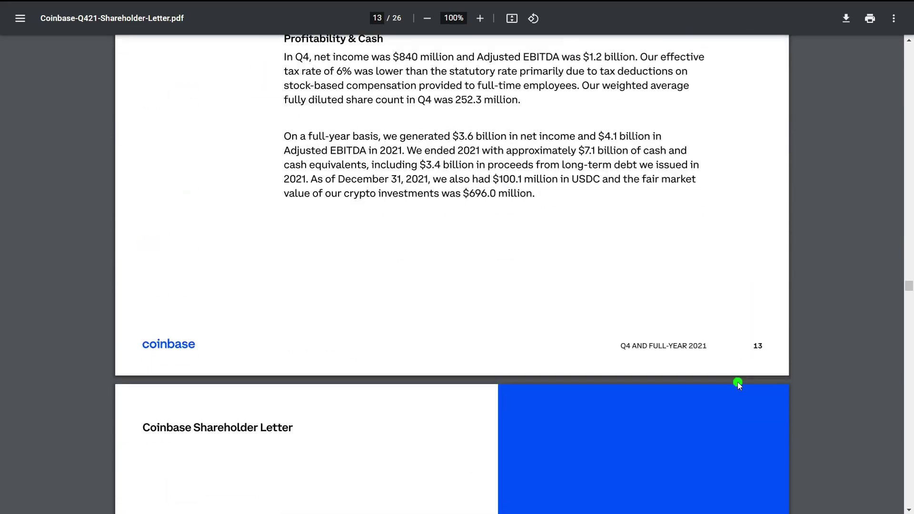
{"action": "scroll", "coordinate": [738, 383], "scroll_direction": "down", "scroll_amount": 20}
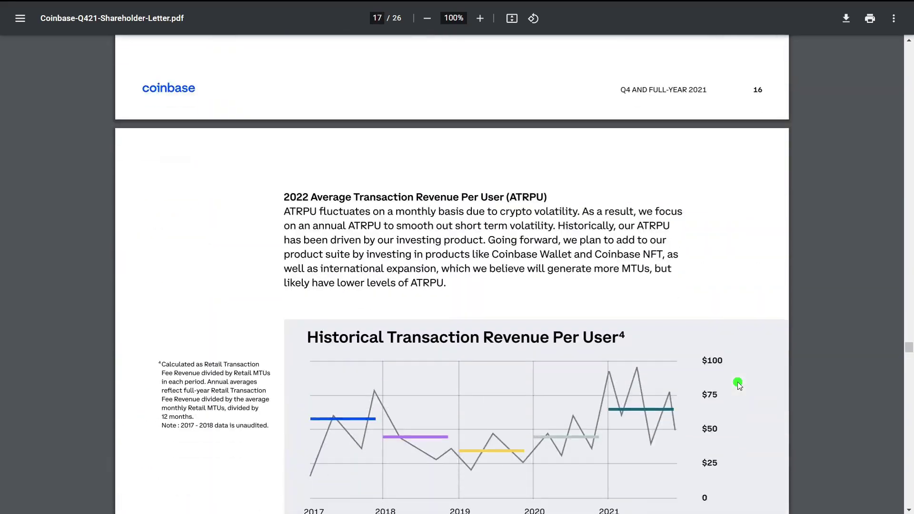
{"action": "scroll", "coordinate": [738, 384], "scroll_direction": "down", "scroll_amount": 20}
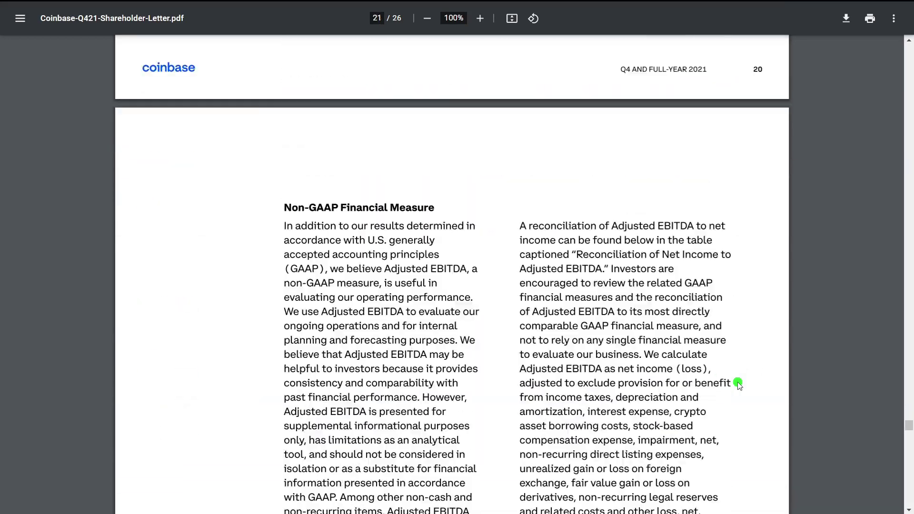
{"action": "scroll", "coordinate": [738, 384], "scroll_direction": "up", "scroll_amount": 3}
{"action": "scroll", "coordinate": [738, 383], "scroll_direction": "down", "scroll_amount": 5}
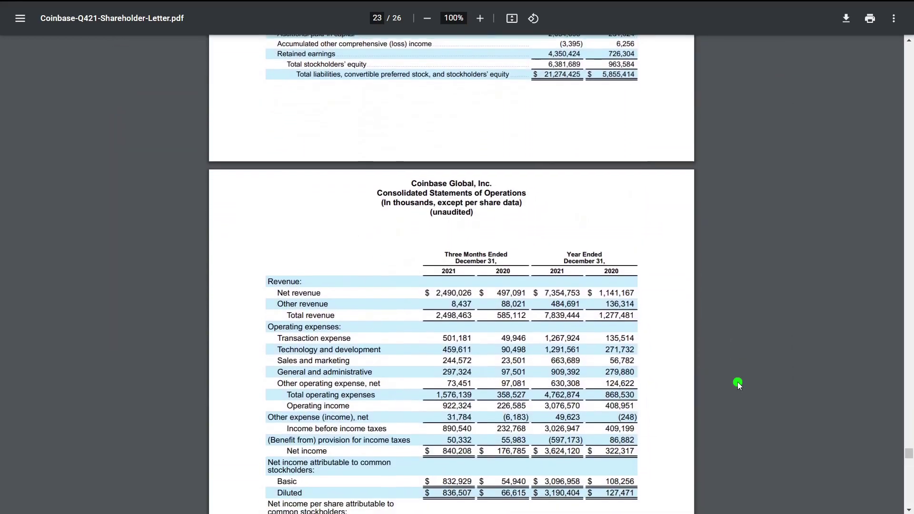
{"action": "scroll", "coordinate": [738, 383], "scroll_direction": "up", "scroll_amount": 1}
{"action": "scroll", "coordinate": [551, 229], "scroll_direction": "up", "scroll_amount": 1, "text": "ctrl"}
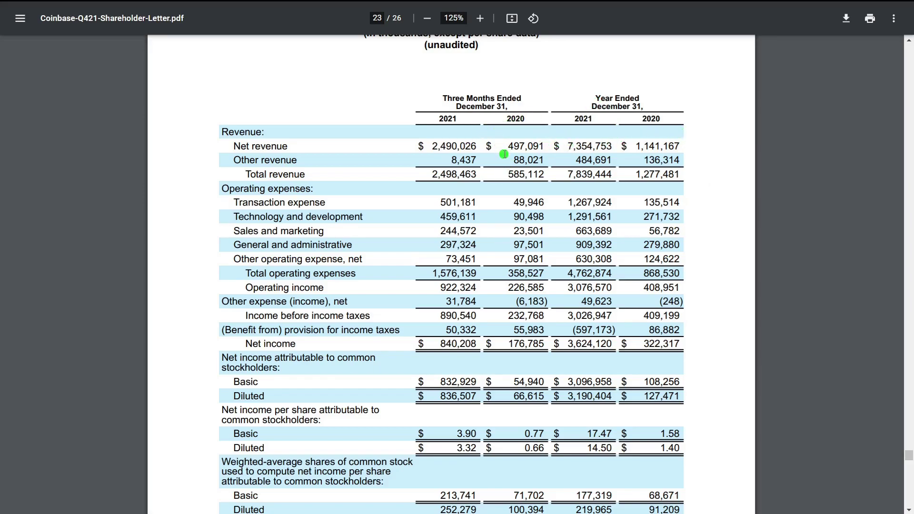
{"action": "scroll", "coordinate": [504, 165], "scroll_direction": "up", "scroll_amount": 1}
{"action": "scroll", "coordinate": [505, 171], "scroll_direction": "down", "scroll_amount": 3}
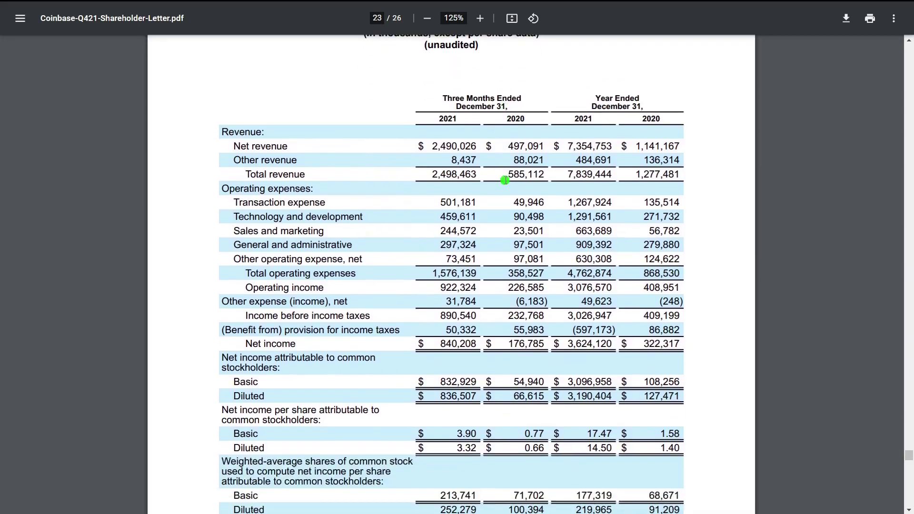
{"action": "scroll", "coordinate": [505, 176], "scroll_direction": "up", "scroll_amount": 2}
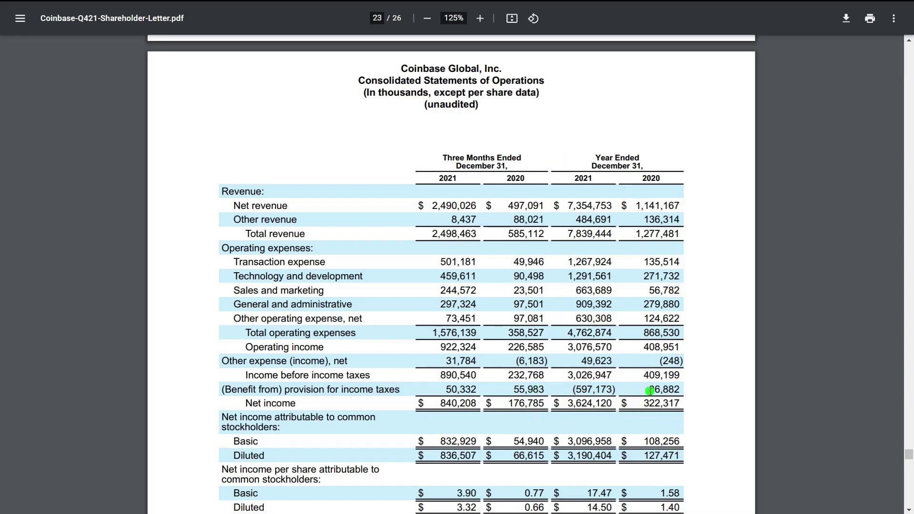
{"action": "scroll", "coordinate": [640, 376], "scroll_direction": "down", "scroll_amount": 1}
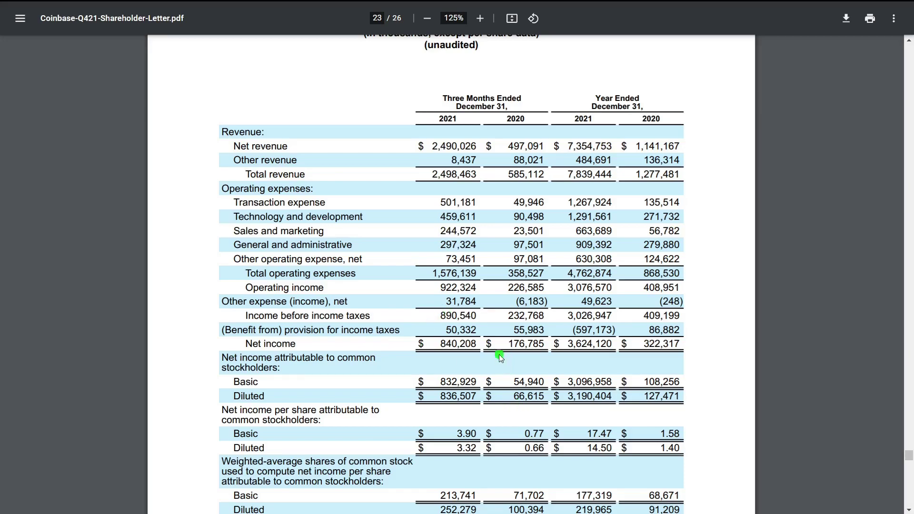
{"action": "scroll", "coordinate": [496, 309], "scroll_direction": "down", "scroll_amount": 3}
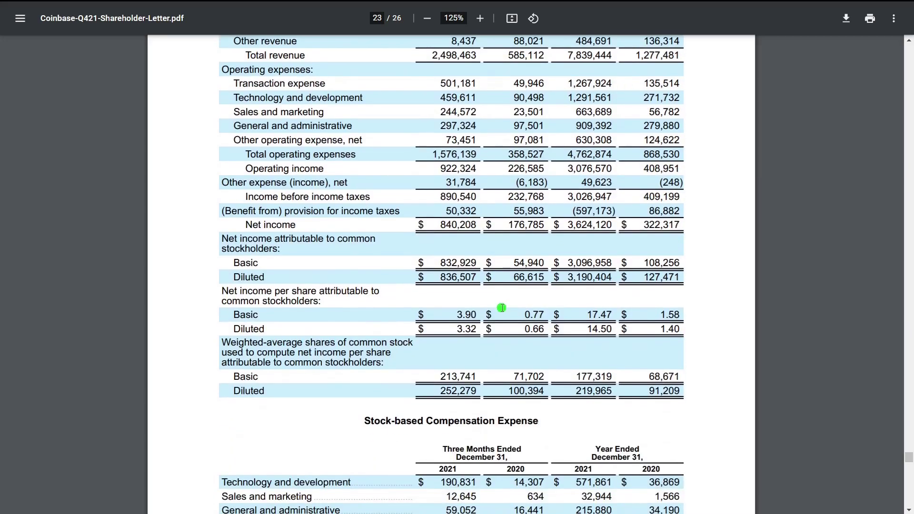
- Examine the operating and investing sections of the Consolidated Statements of Cash Flows on page 24
{"action": "scroll", "coordinate": [475, 294], "scroll_direction": "down", "scroll_amount": 15}
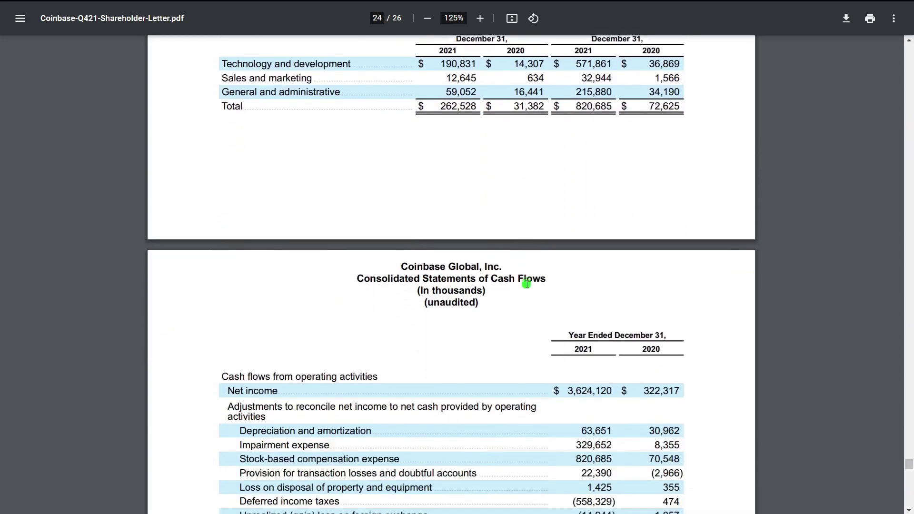
{"action": "scroll", "coordinate": [532, 287], "scroll_direction": "down", "scroll_amount": 1}
{"action": "scroll", "coordinate": [751, 235], "scroll_direction": "up", "scroll_amount": 3}
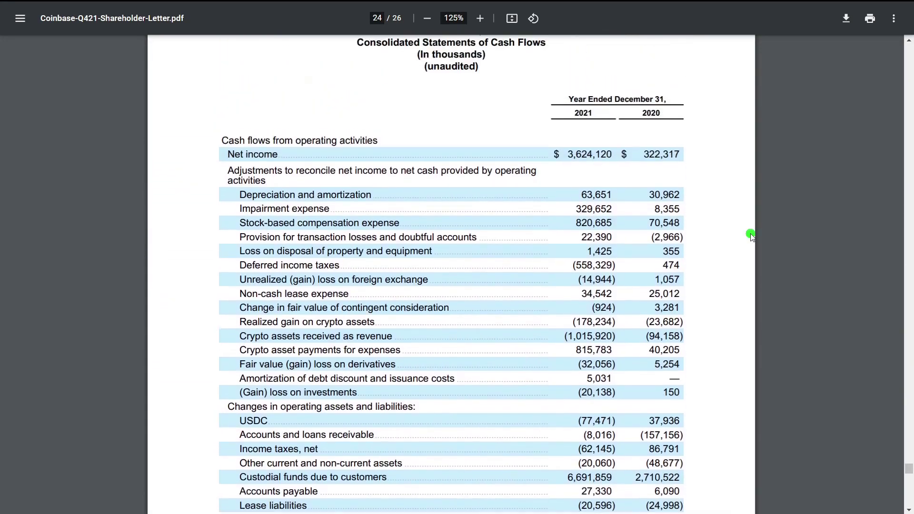
{"action": "scroll", "coordinate": [749, 245], "scroll_direction": "down", "scroll_amount": 3}
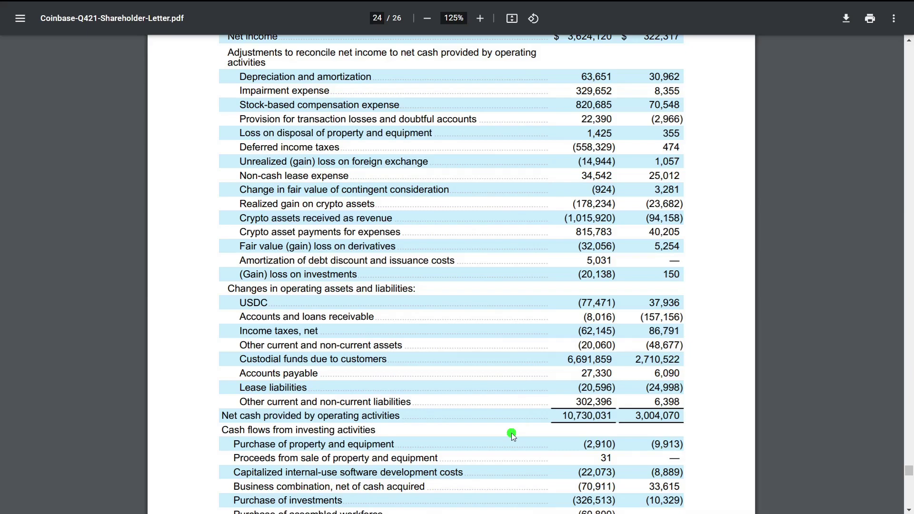
{"action": "scroll", "coordinate": [511, 436], "scroll_direction": "down", "scroll_amount": 3}
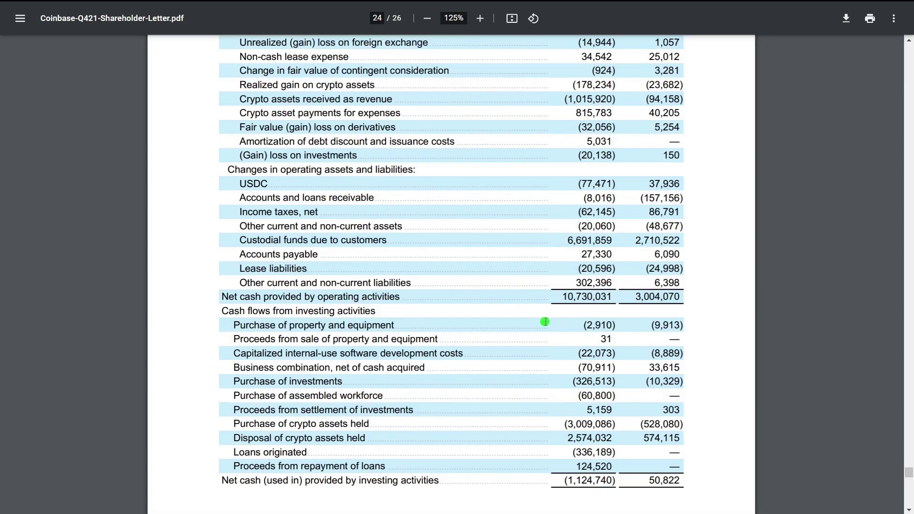
- Switch to the V2 Value spreadsheet, close the find box and reveal the discounted cash flow model's calculated stock price and discount
{"action": "key", "text": "alt+Tab"}
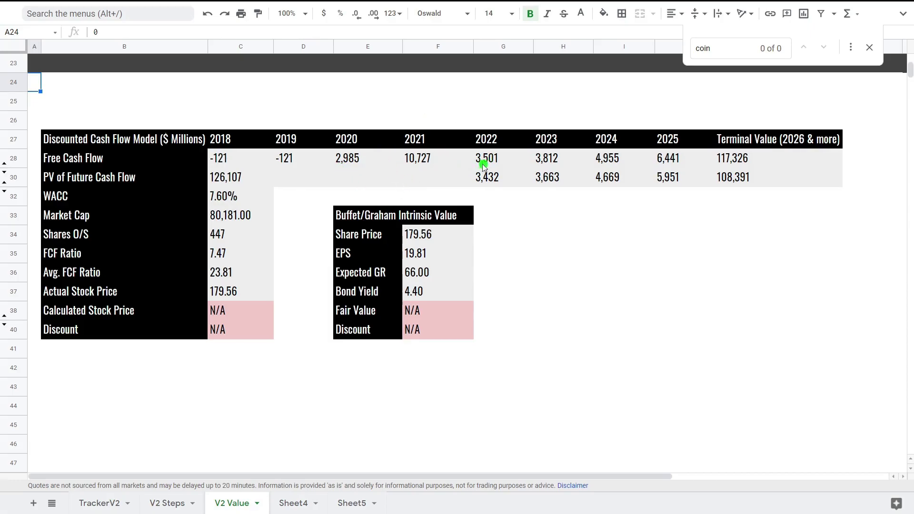
{"action": "left_click", "coordinate": [869, 48]}
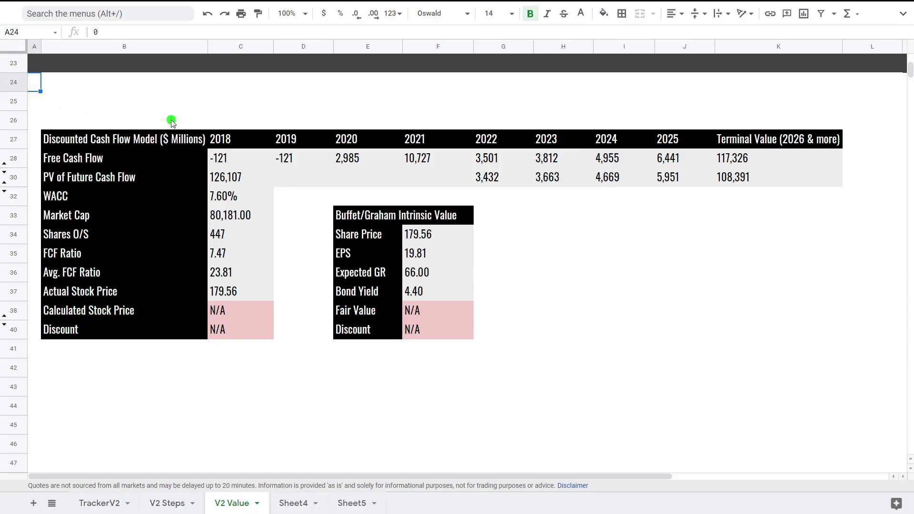
{"action": "key", "text": "Return"}
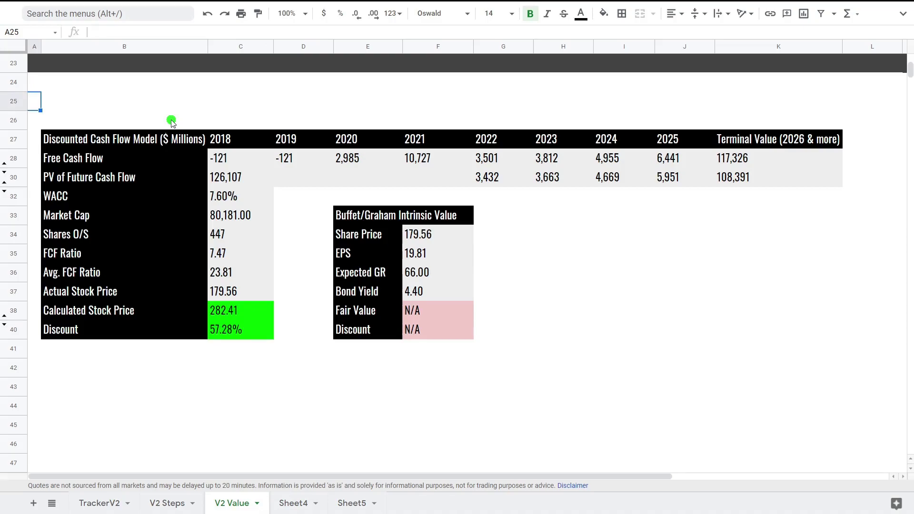
{"action": "left_click", "coordinate": [335, 203]}
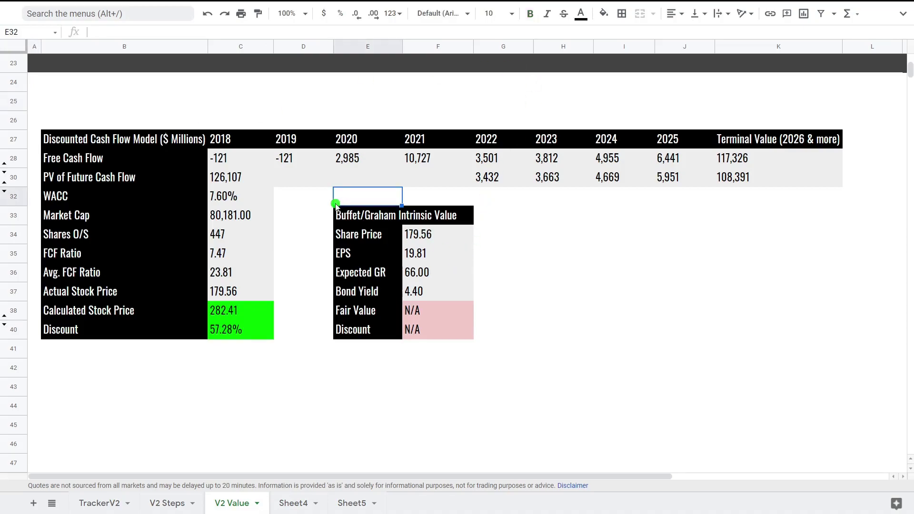
- Switch to the Google results for the Coinbase share price and view the chart over five years and its full history
{"action": "key", "text": "ctrl+Tab"}
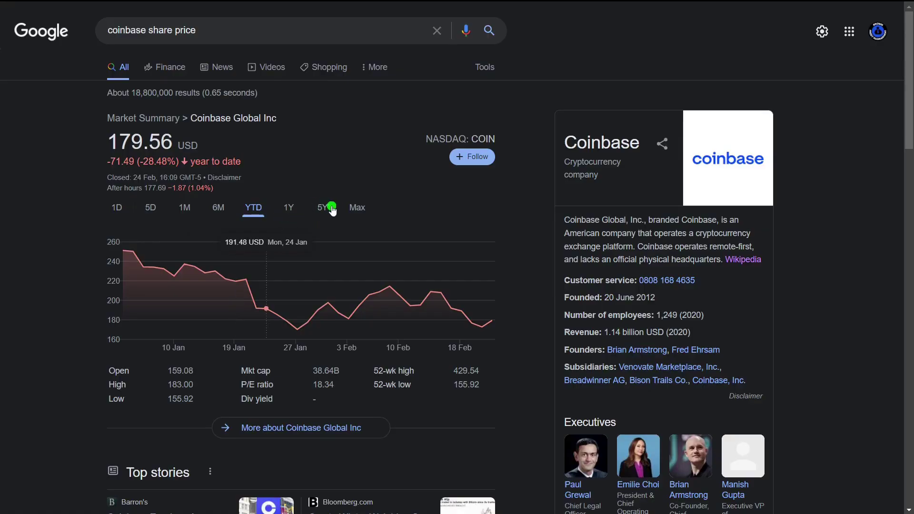
{"action": "left_click", "coordinate": [329, 208]}
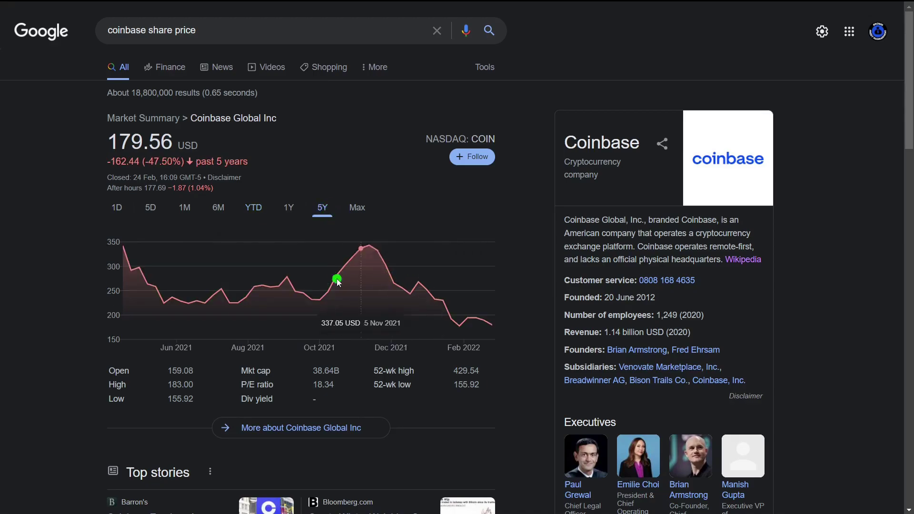
{"action": "left_click", "coordinate": [363, 214]}
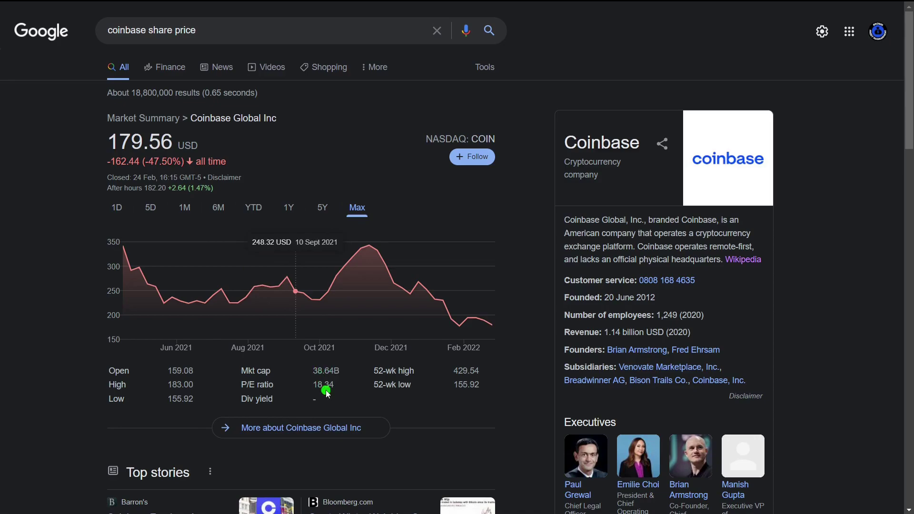
- Return to the V2 Value spreadsheet and set the FCF Rate in C9 to 500%
{"action": "key", "text": "ctrl+Tab"}
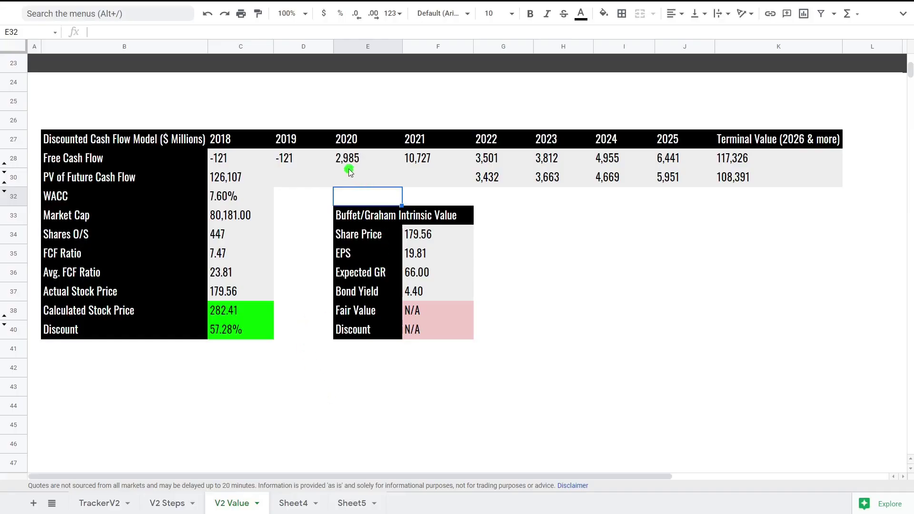
{"action": "left_click", "coordinate": [399, 143]}
{"action": "left_click", "coordinate": [495, 150]}
{"action": "scroll", "coordinate": [449, 214], "scroll_direction": "up", "scroll_amount": 10}
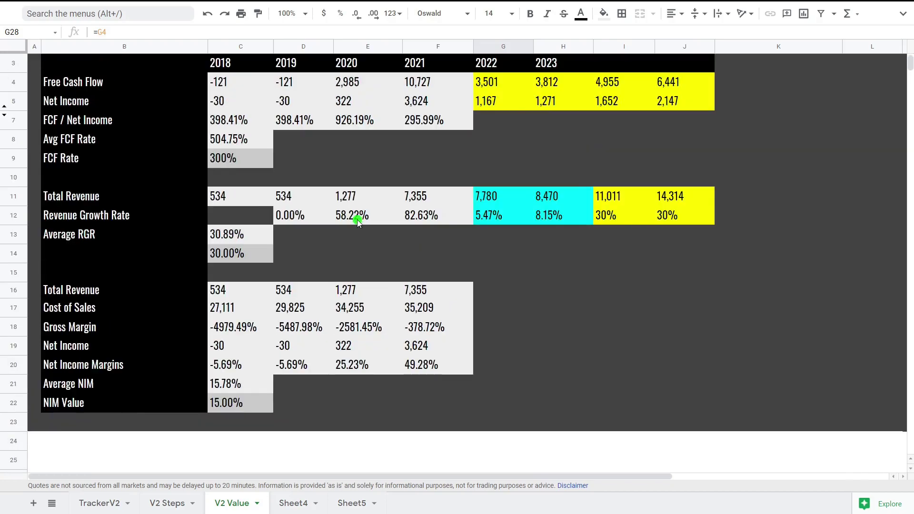
{"action": "left_click", "coordinate": [248, 162]}
{"action": "type", "text": "500"}
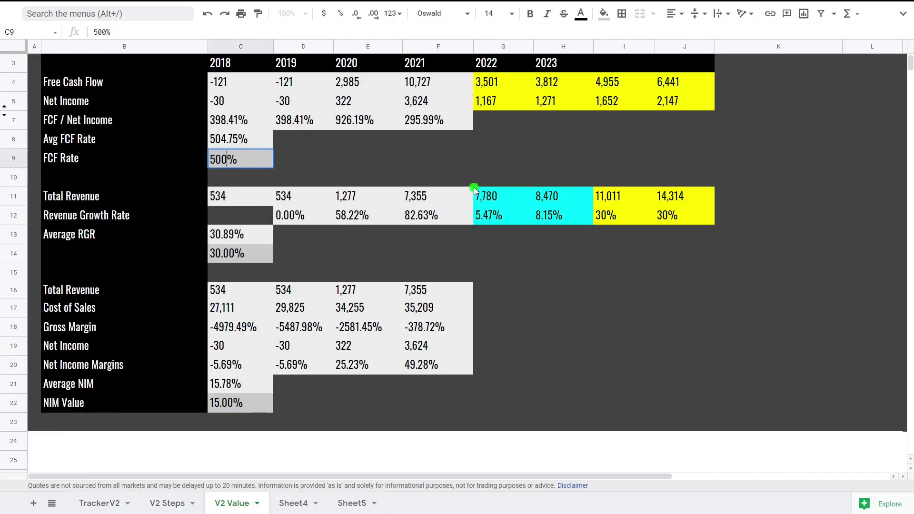
{"action": "key", "text": "Return"}
- Set the assumed revenue growth rate in C14 to 82% and the NIM Value in C22 to 49%
{"action": "left_click", "coordinate": [251, 253]}
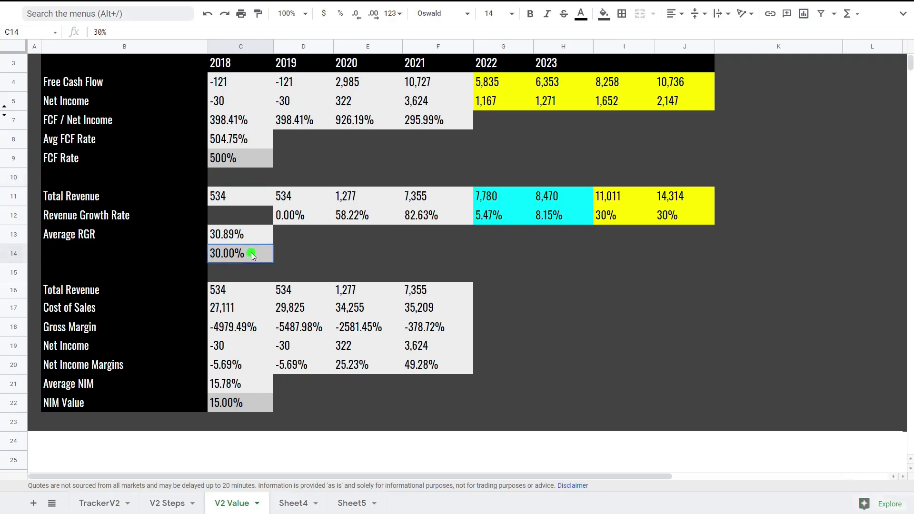
{"action": "type", "text": "82"}
{"action": "key", "text": "Return"}
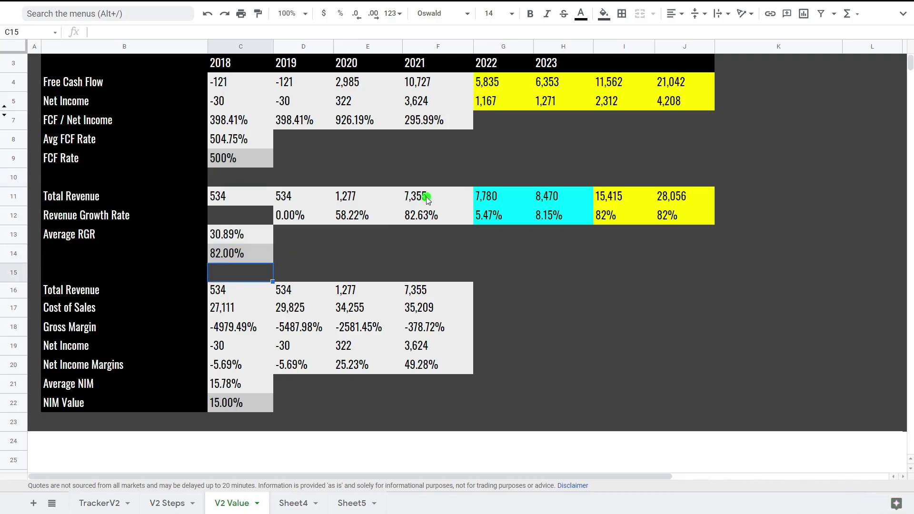
{"action": "left_click", "coordinate": [255, 408]}
{"action": "type", "text": "49"}
{"action": "key", "text": "Return"}
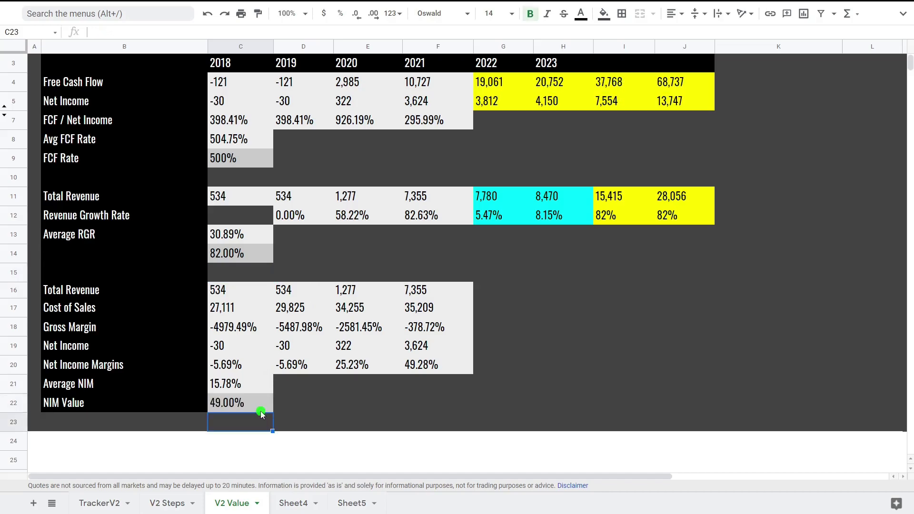
- Set the NIM Value in C22 to 35% and the assumed revenue growth rate in C14 to 30%
{"action": "left_click", "coordinate": [261, 410]}
{"action": "type", "text": "35"}
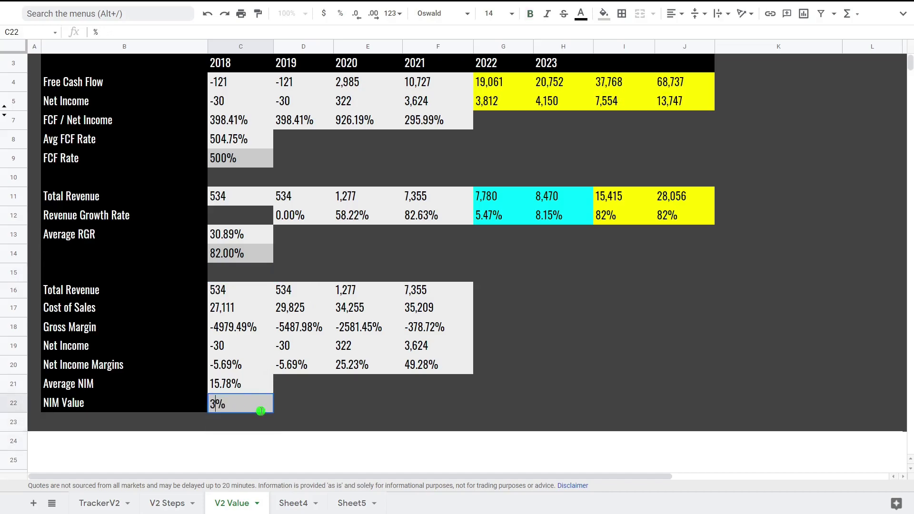
{"action": "key", "text": "Return"}
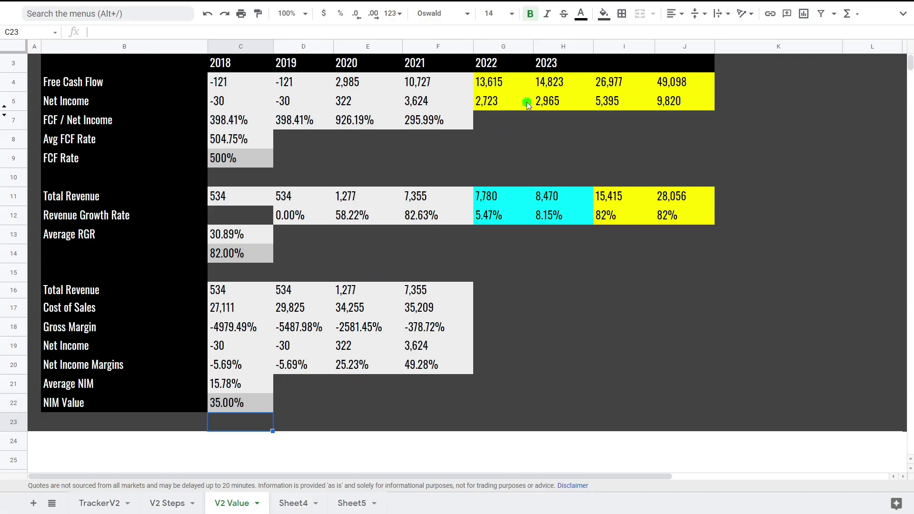
{"action": "left_click", "coordinate": [239, 254]}
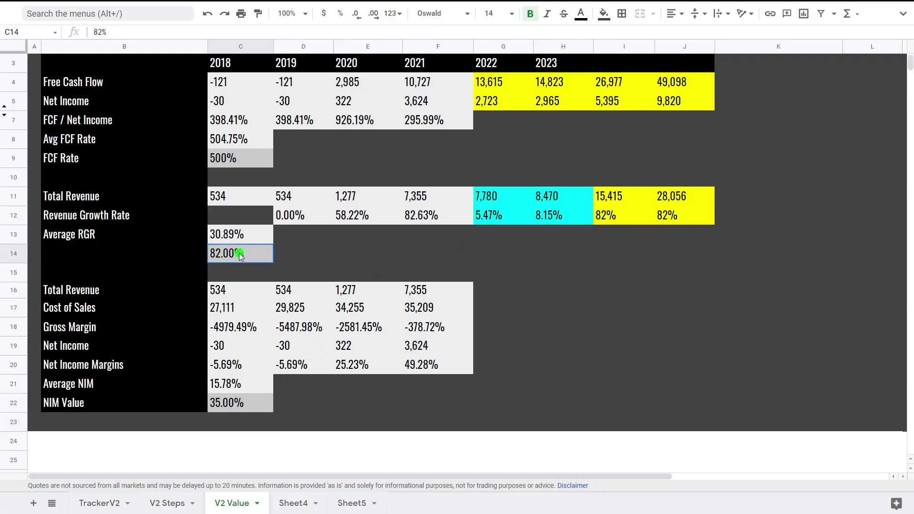
{"action": "type", "text": "30%"}
{"action": "key", "text": "Return"}
- Set the FCF Rate in C9 to 300%
{"action": "key", "text": "Up"}
{"action": "key", "text": "Up"}
{"action": "key", "text": "Up"}
{"action": "key", "text": "Up"}
{"action": "key", "text": "Up"}
{"action": "key", "text": "Up"}
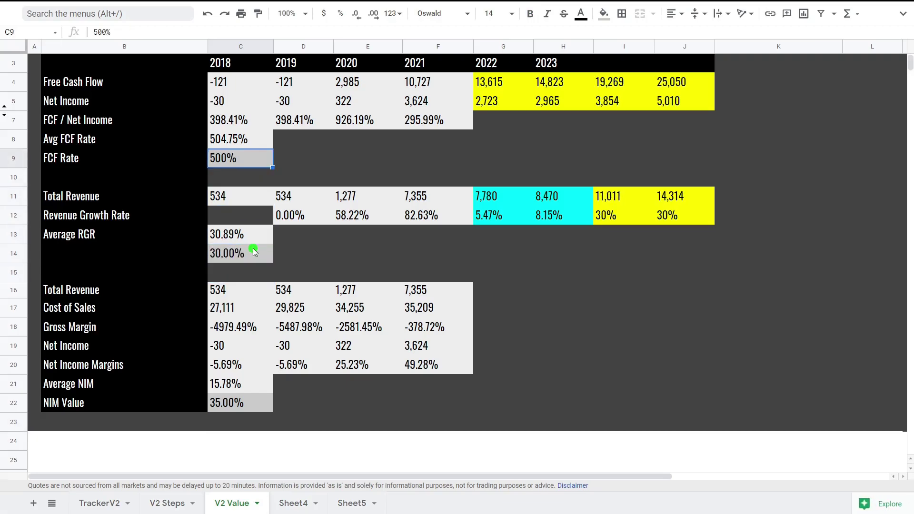
{"action": "type", "text": "300%"}
{"action": "key", "text": "Return"}
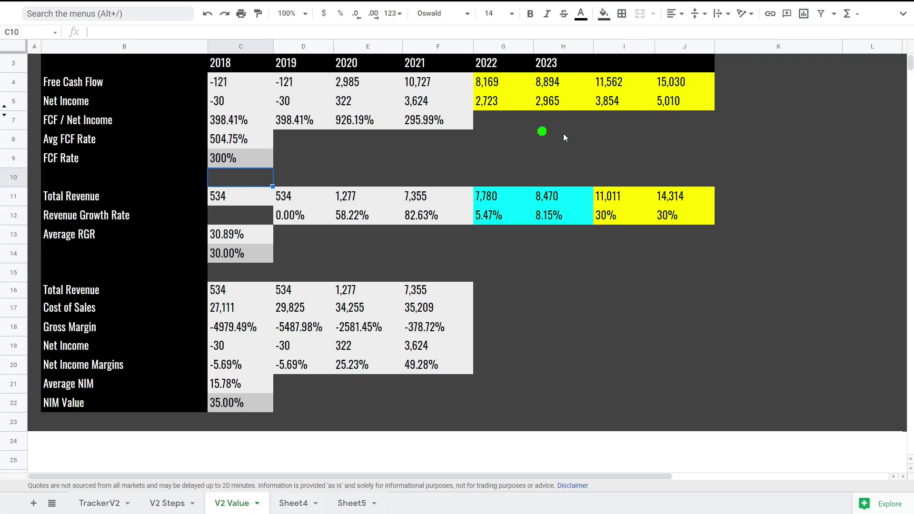
- Enter 0 in A24, above the discounted cash flow model, to recalculate the Buffet/Graham fair value
{"action": "scroll", "coordinate": [633, 95], "scroll_direction": "down", "scroll_amount": 6}
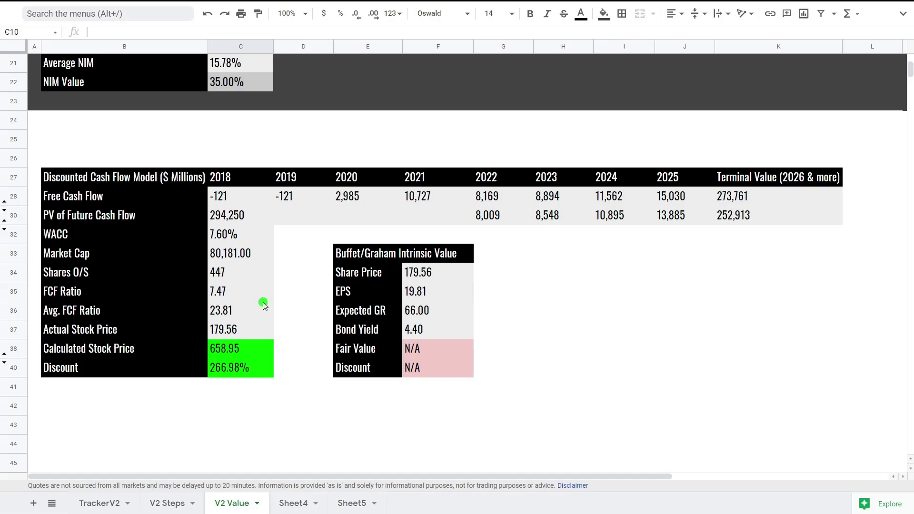
{"action": "scroll", "coordinate": [228, 298], "scroll_direction": "down", "scroll_amount": 1}
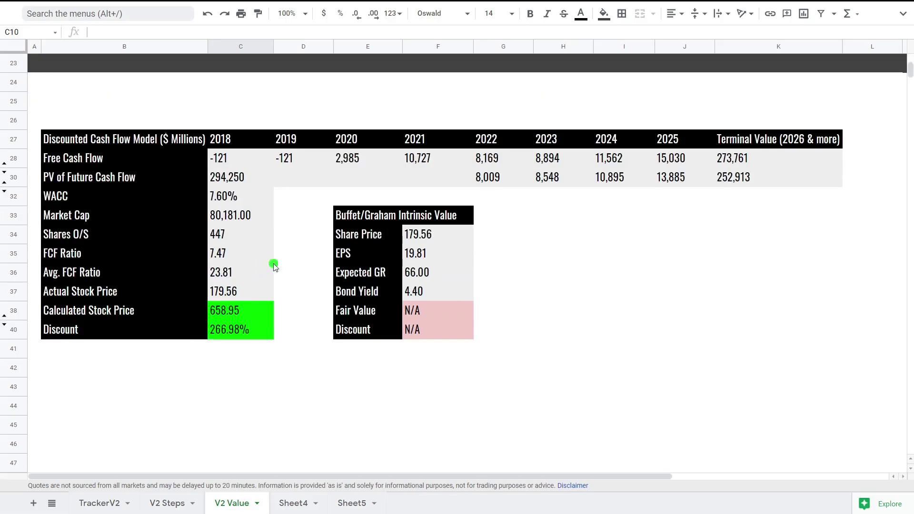
{"action": "scroll", "coordinate": [427, 292], "scroll_direction": "down", "scroll_amount": 1}
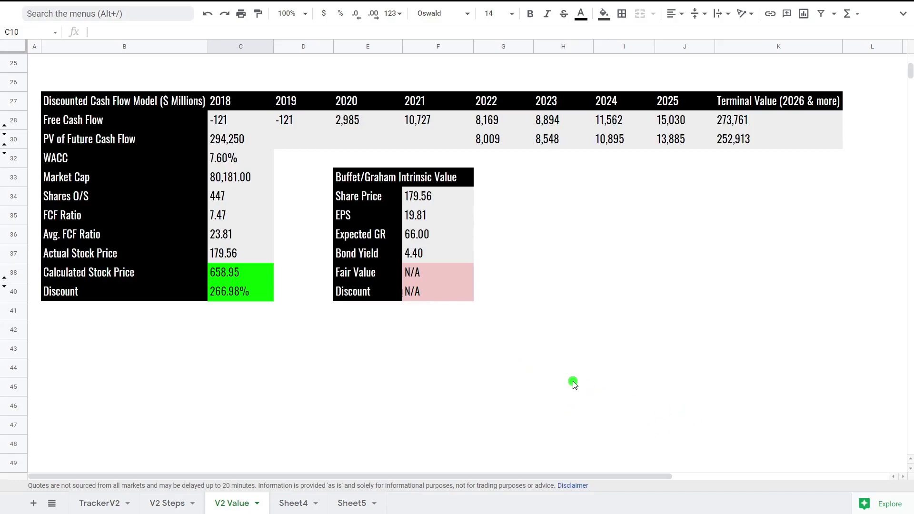
{"action": "left_click", "coordinate": [31, 64]}
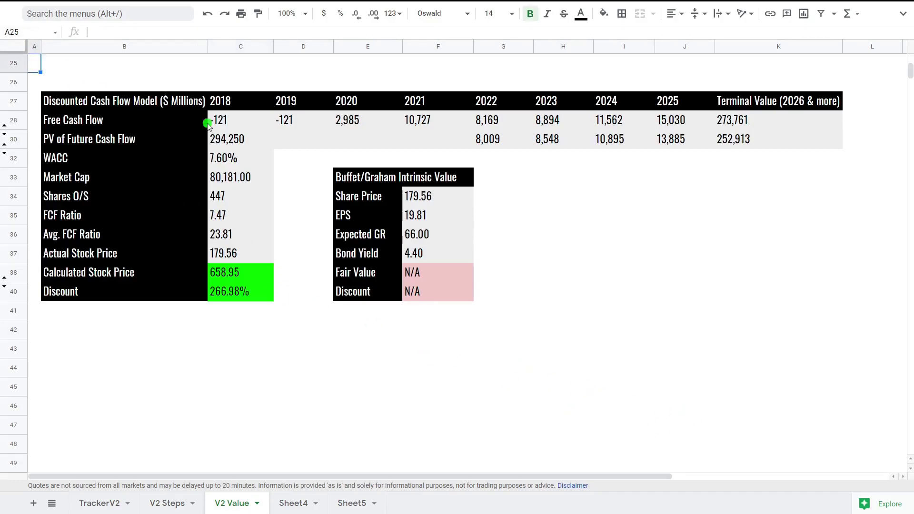
{"action": "key", "text": "Up"}
{"action": "type", "text": "0"}
{"action": "key", "text": "Return"}
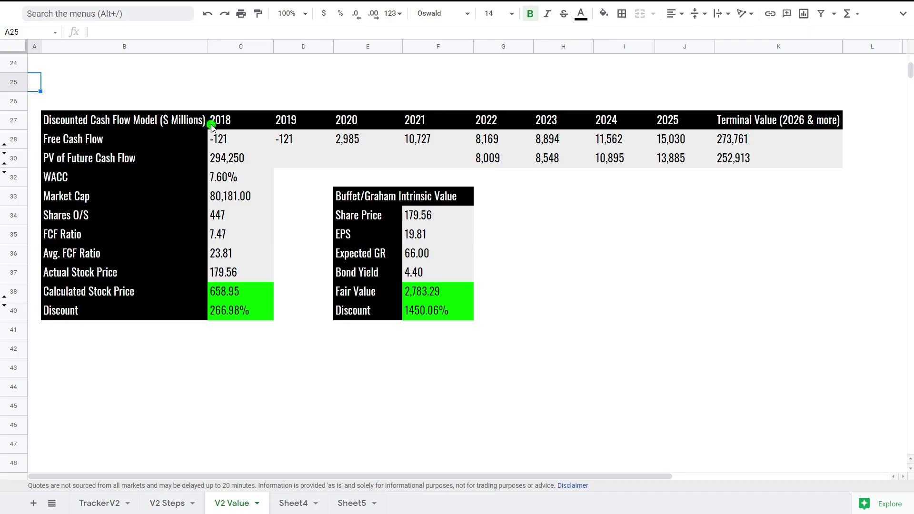
- Set the Expected GR in the Buffet/Graham Intrinsic Value table to 20
{"action": "left_click", "coordinate": [414, 252]}
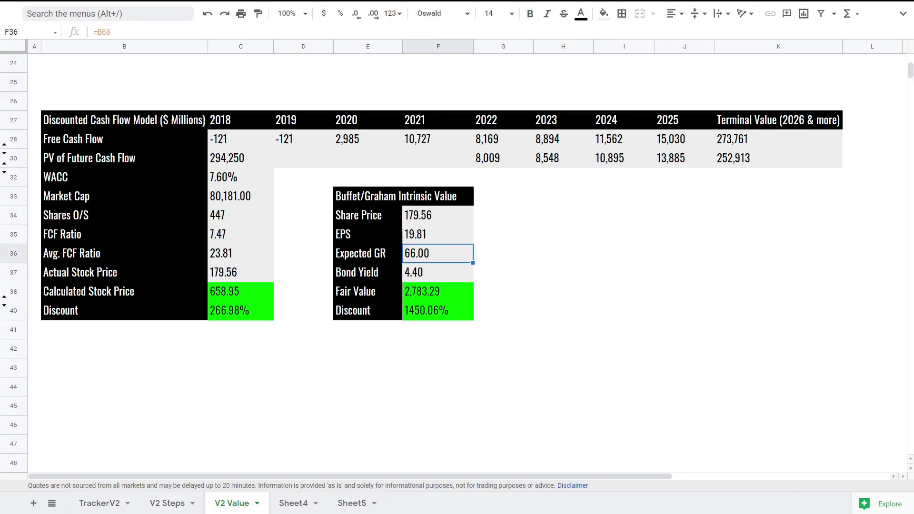
{"action": "type", "text": "20"}
{"action": "key", "text": "Return"}
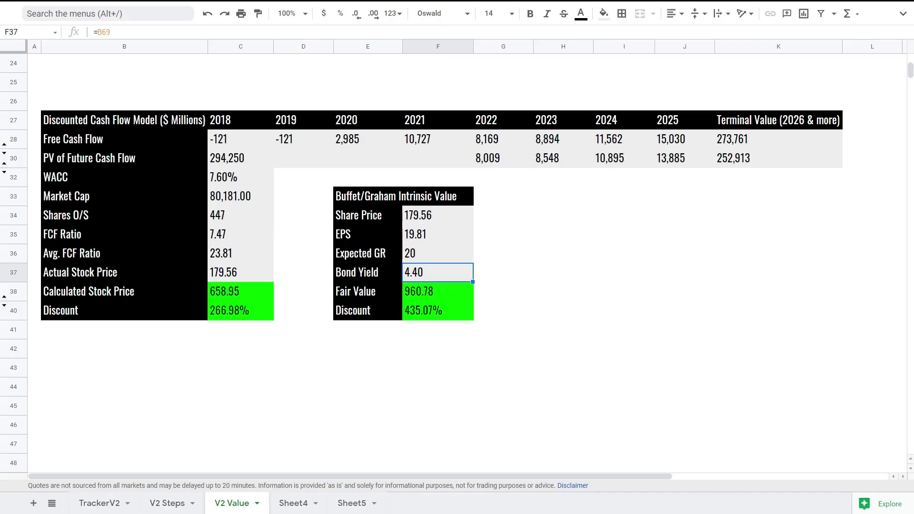
{"action": "left_click", "coordinate": [588, 387]}
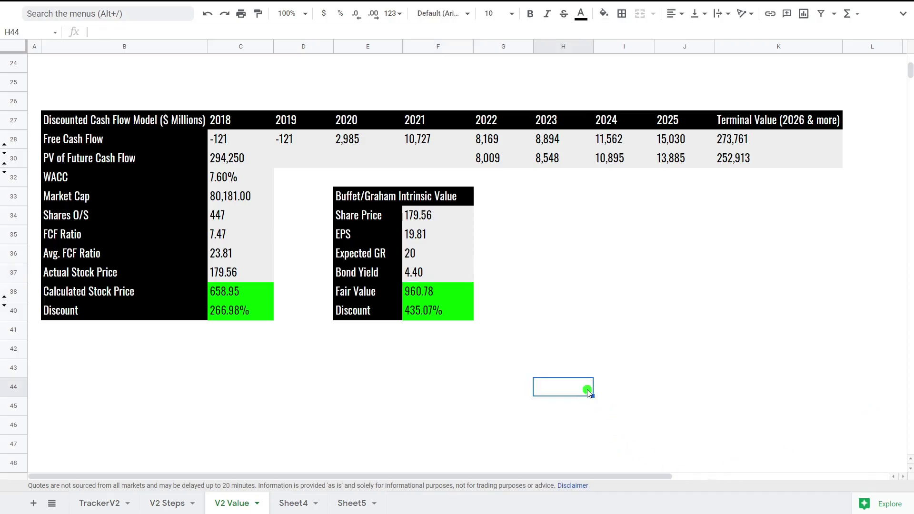
- Switch to the COIN chart in TradingView and add BTCUSD from Bitstamp as a comparison symbol
{"action": "key", "text": "alt+Tab"}
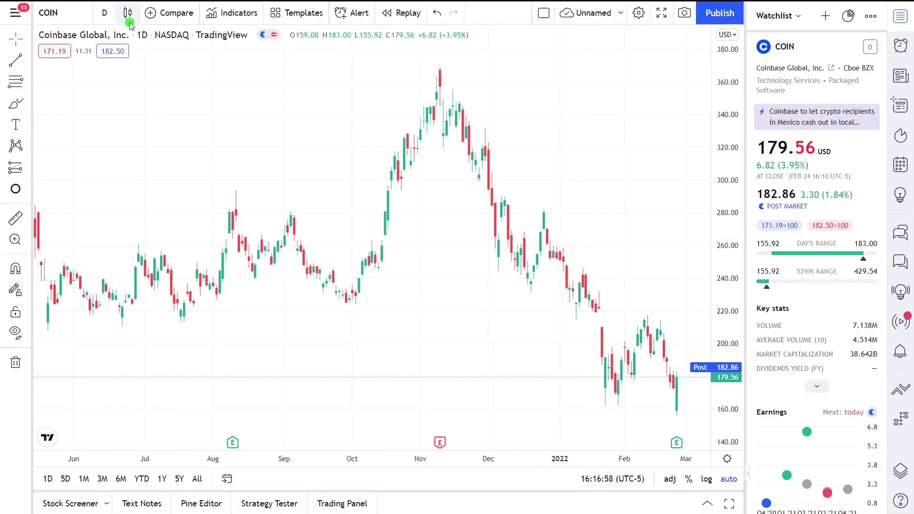
{"action": "left_click", "coordinate": [166, 13]}
{"action": "type", "text": "BITCOIN"}
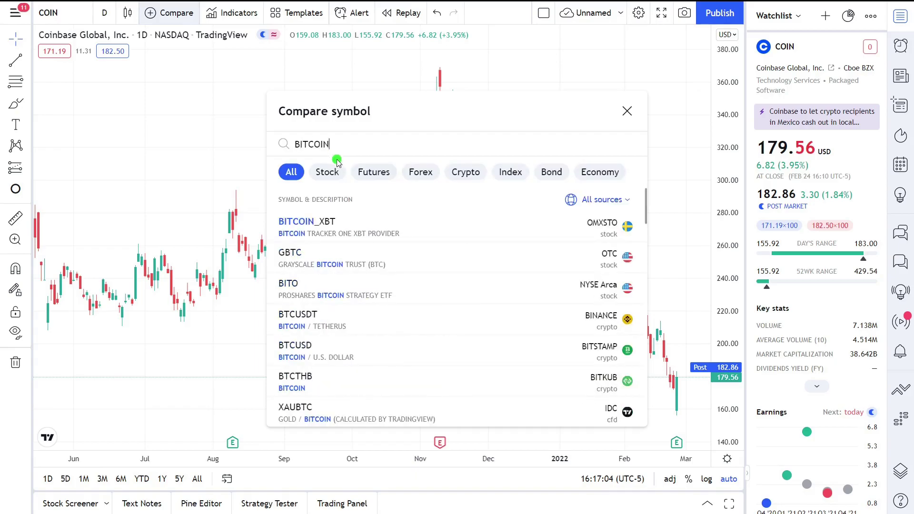
{"action": "left_click", "coordinate": [305, 351]}
{"action": "left_click", "coordinate": [626, 112]}
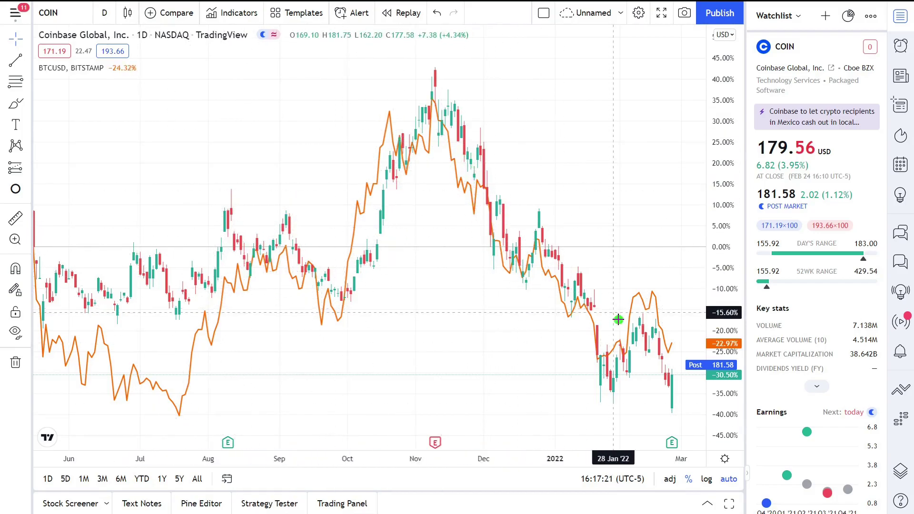
- Examine how the Coinbase price tracks Bitcoin over different time spans, ending on the one-year range
{"action": "scroll", "coordinate": [212, 362], "scroll_direction": "down", "scroll_amount": 5}
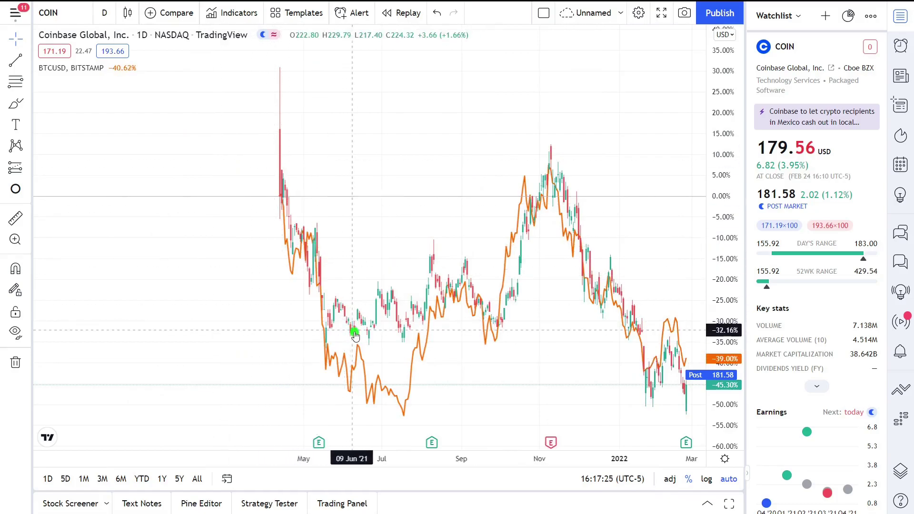
{"action": "scroll", "coordinate": [446, 319], "scroll_direction": "up", "scroll_amount": 5}
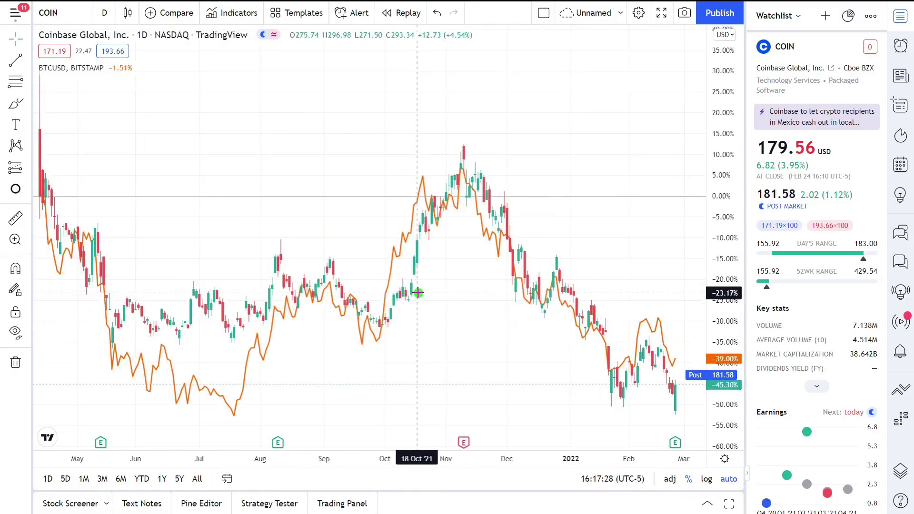
{"action": "scroll", "coordinate": [603, 362], "scroll_direction": "up", "scroll_amount": 2}
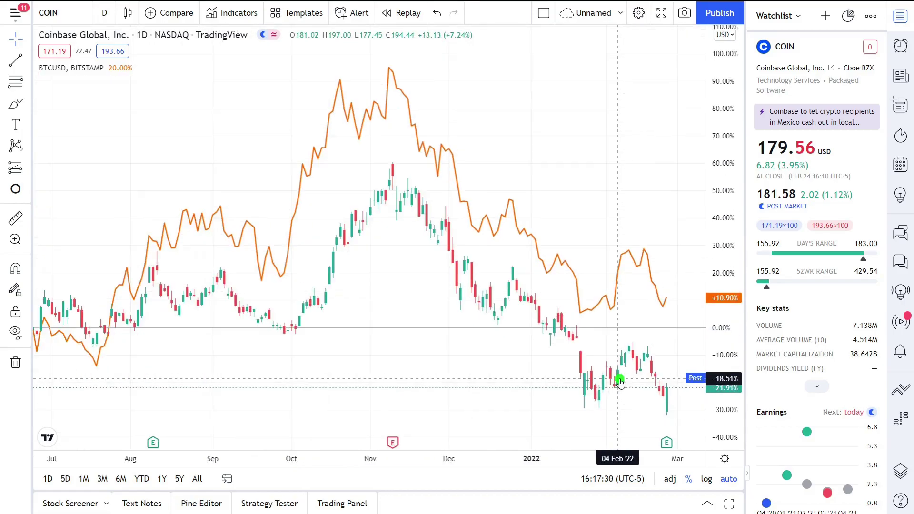
{"action": "scroll", "coordinate": [603, 362], "scroll_direction": "up", "scroll_amount": 3}
{"action": "scroll", "coordinate": [600, 363], "scroll_direction": "down", "scroll_amount": 3}
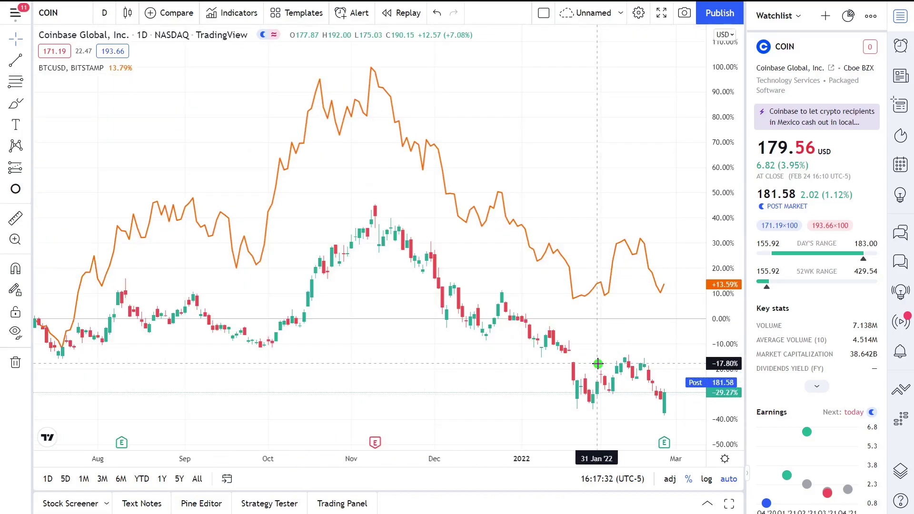
{"action": "scroll", "coordinate": [566, 255], "scroll_direction": "up", "scroll_amount": 2}
{"action": "left_click", "coordinate": [164, 480]}
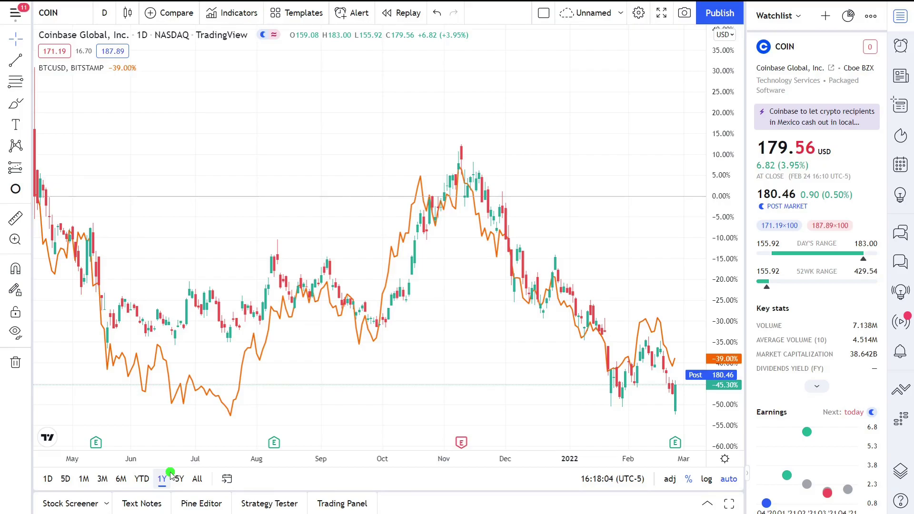
- Remove the BTCUSD comparison from the chart and add a Moving Average indicator
{"action": "left_click", "coordinate": [398, 250]}
{"action": "key", "text": "Delete"}
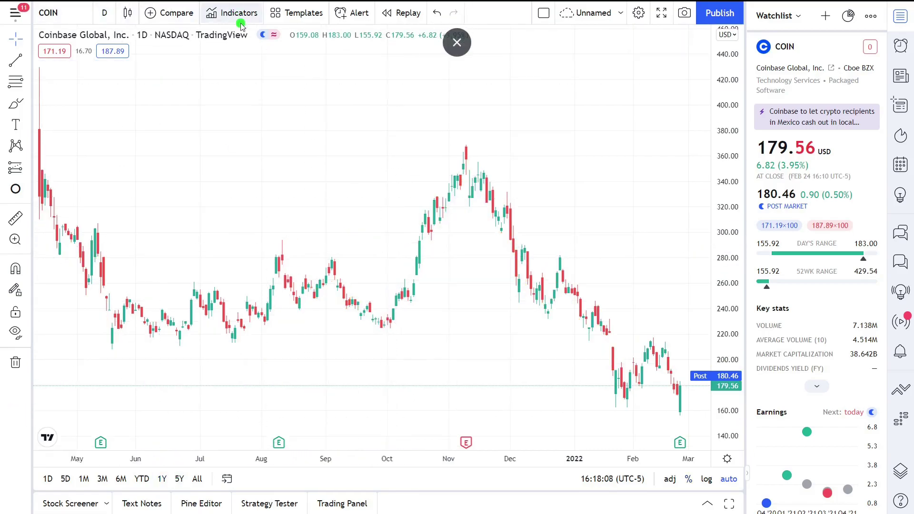
{"action": "type", "text": "mpavg"}
{"action": "key", "text": "BackSpace"}
{"action": "key", "text": "BackSpace"}
{"action": "key", "text": "BackSpace"}
{"action": "key", "text": "BackSpace"}
{"action": "type", "text": "oving"}
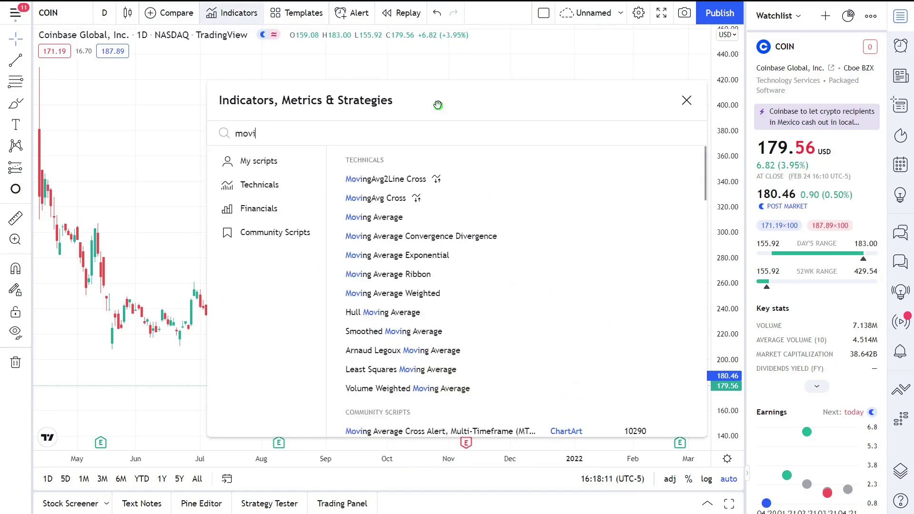
{"action": "left_click", "coordinate": [375, 217]}
{"action": "key", "text": "Escape"}
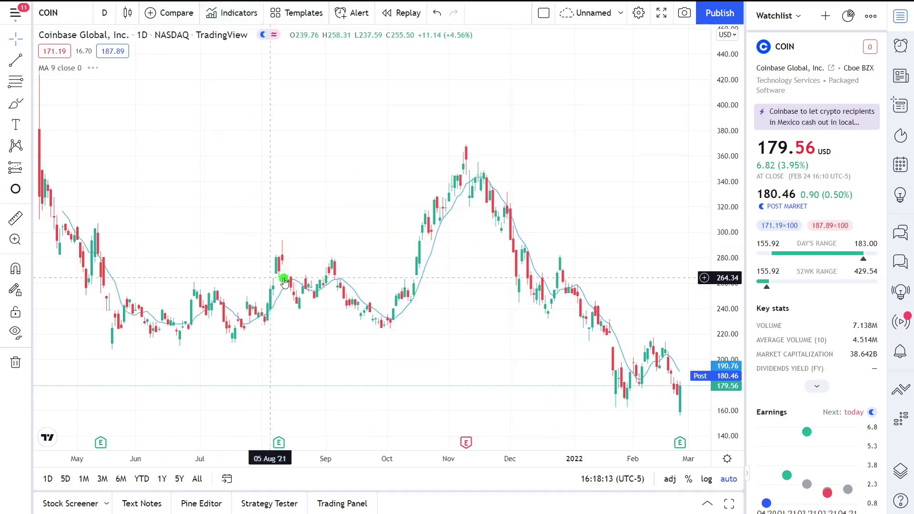
- Set the moving average's length to 50 and its line colour to bright green
{"action": "double_click", "coordinate": [351, 290]}
{"action": "left_click", "coordinate": [400, 252]}
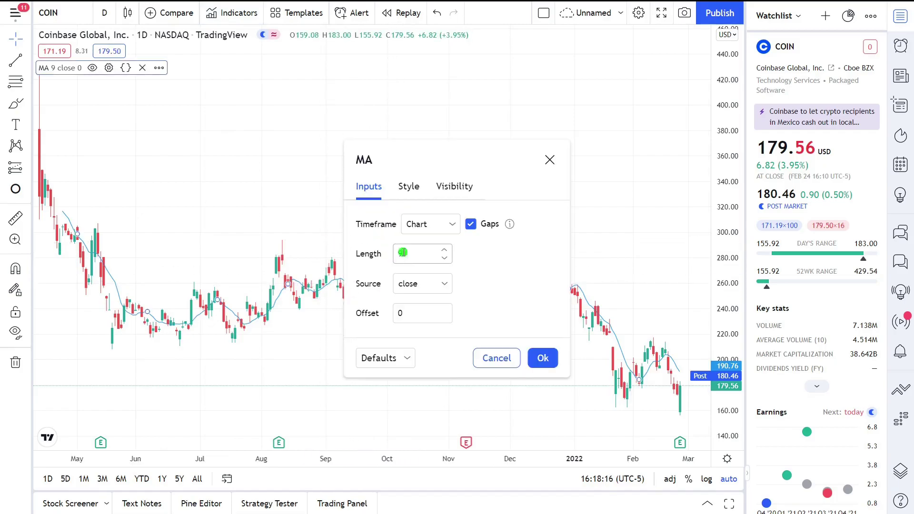
{"action": "type", "text": "50"}
{"action": "left_click", "coordinate": [409, 186]}
{"action": "left_click", "coordinate": [412, 226]}
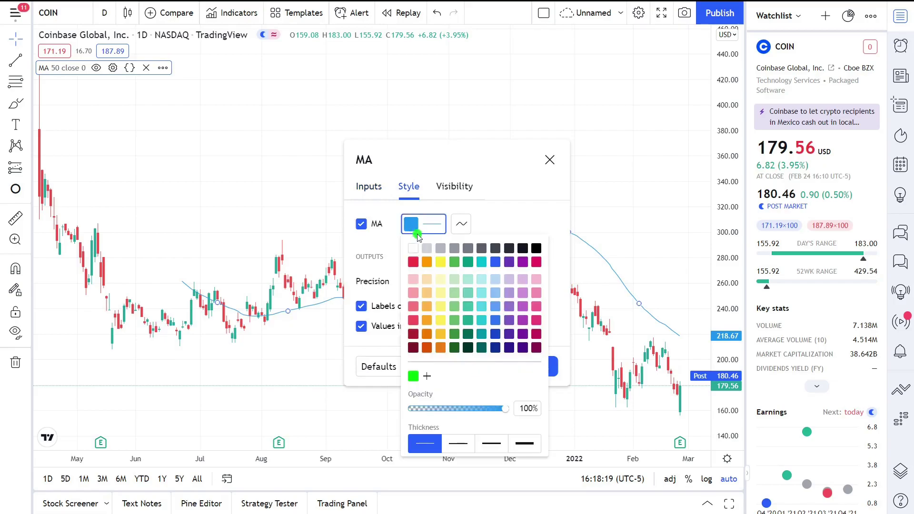
{"action": "left_click", "coordinate": [414, 376]}
{"action": "left_click", "coordinate": [265, 330]}
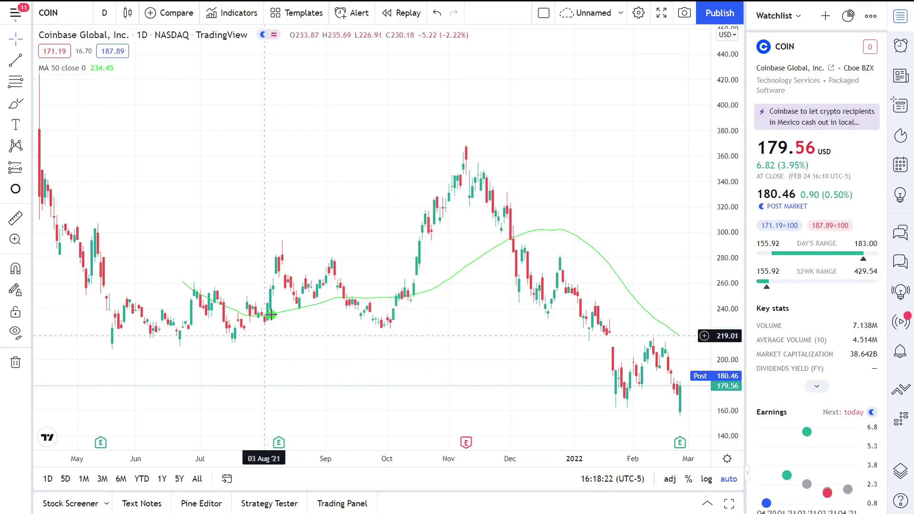
- Duplicate the 50-period moving average and colour the copy's line yellow
{"action": "left_click", "coordinate": [309, 307]}
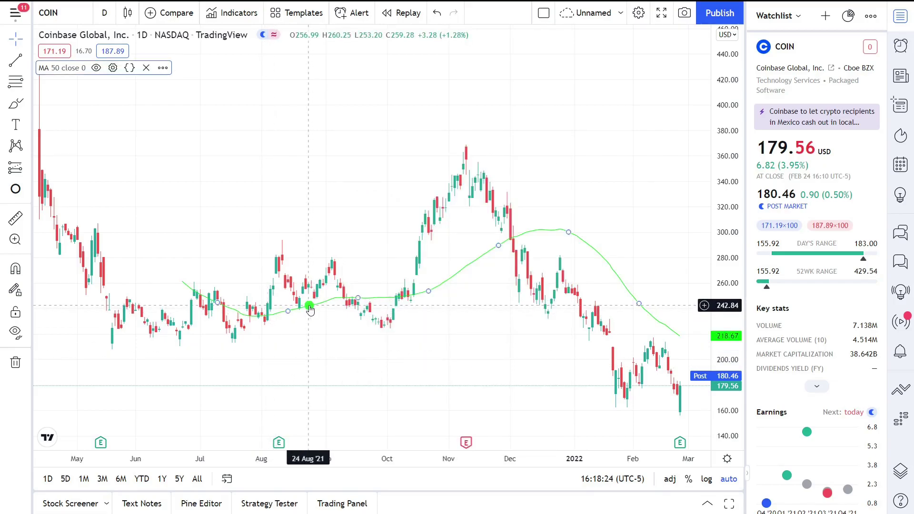
{"action": "key", "text": "ctrl+c"}
{"action": "key", "text": "ctrl+v"}
{"action": "double_click", "coordinate": [62, 82]}
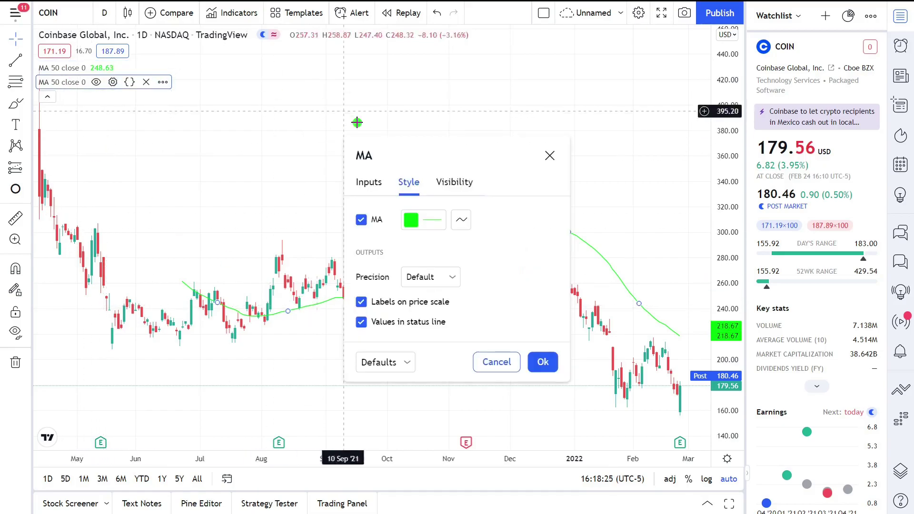
{"action": "left_click", "coordinate": [419, 220]}
{"action": "left_click", "coordinate": [441, 257]}
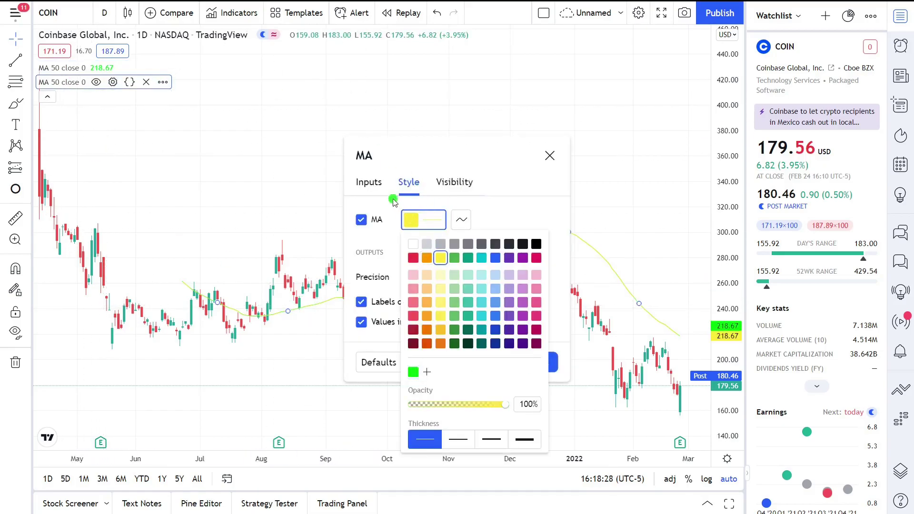
- Set the yellow moving average's length to 100
{"action": "left_click", "coordinate": [369, 182]}
{"action": "left_click", "coordinate": [422, 246]}
{"action": "type", "text": "10"}
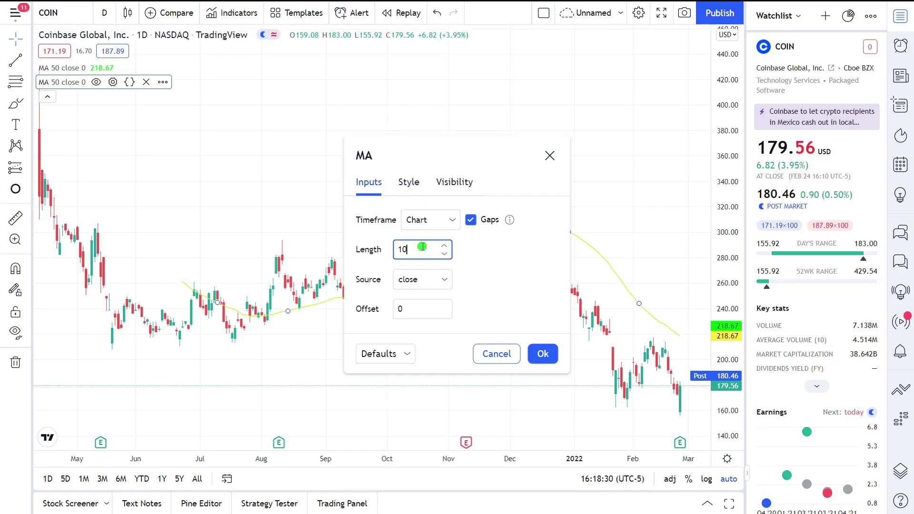
{"action": "type", "text": "0"}
{"action": "key", "text": "Return"}
{"action": "scroll", "coordinate": [654, 202], "scroll_direction": "up", "scroll_amount": 1}
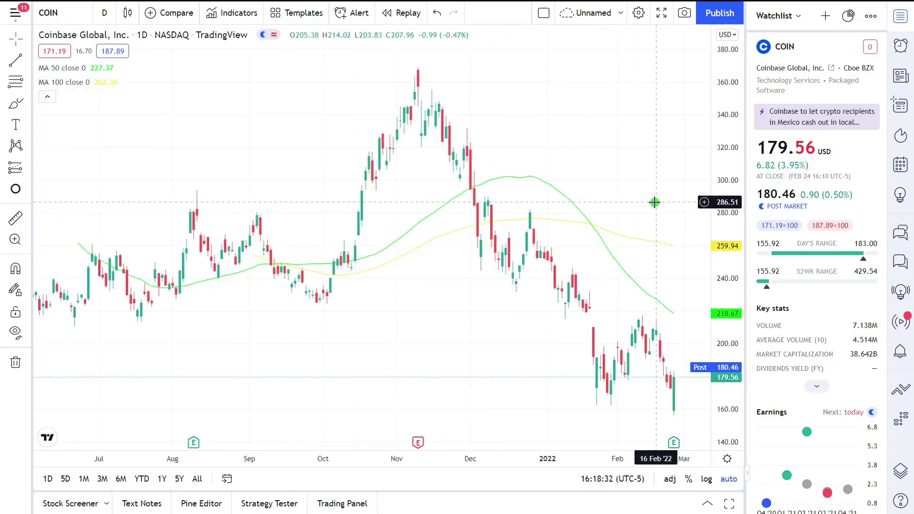